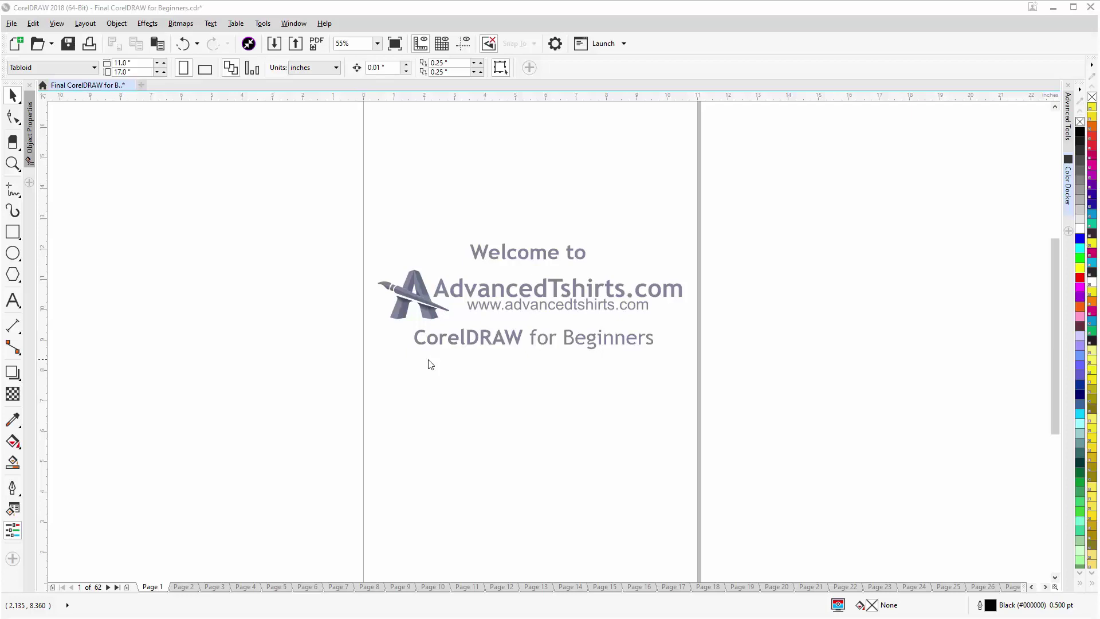
# Jump to page 52, Bitmap Pattern Transparency, in the beginners' training document
pyautogui.click(249, 587)
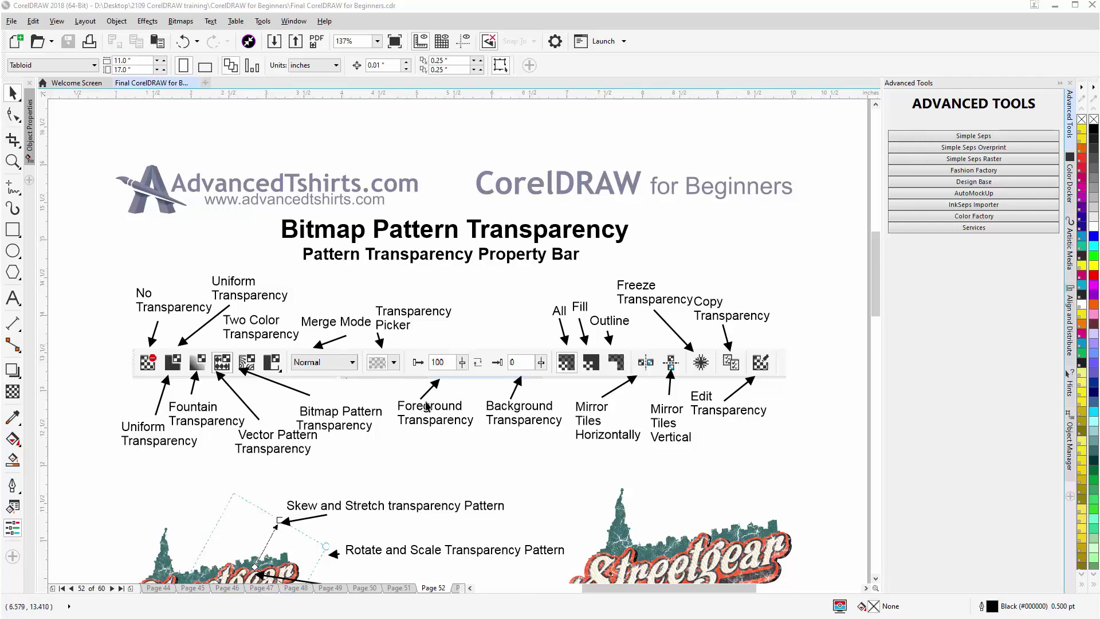
pyautogui.scroll(-3, 428, 407)
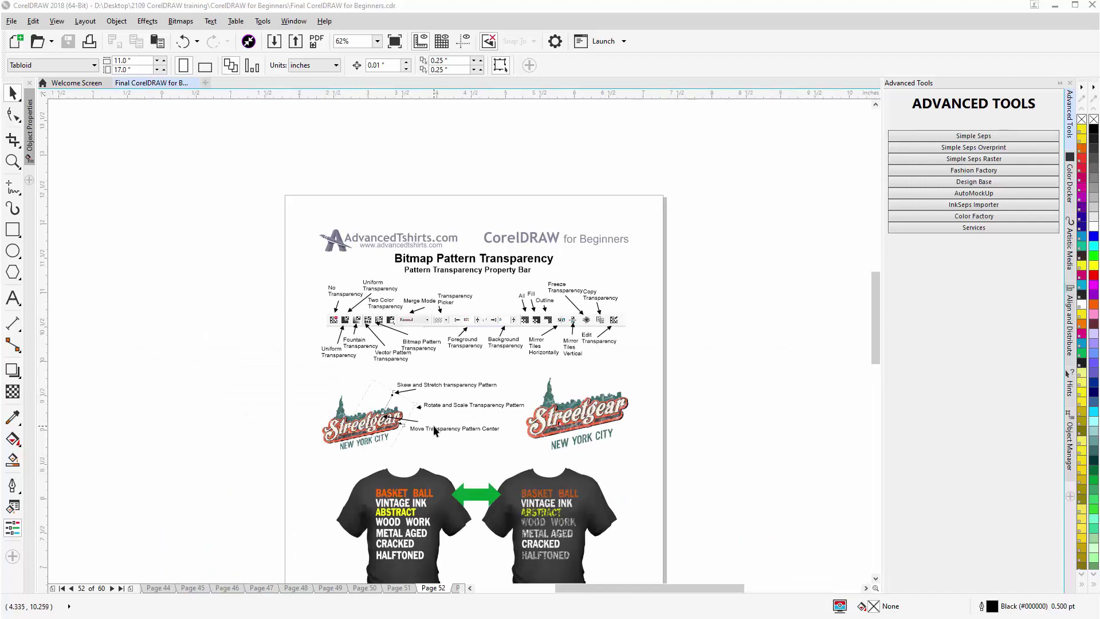
pyautogui.scroll(2, 434, 427)
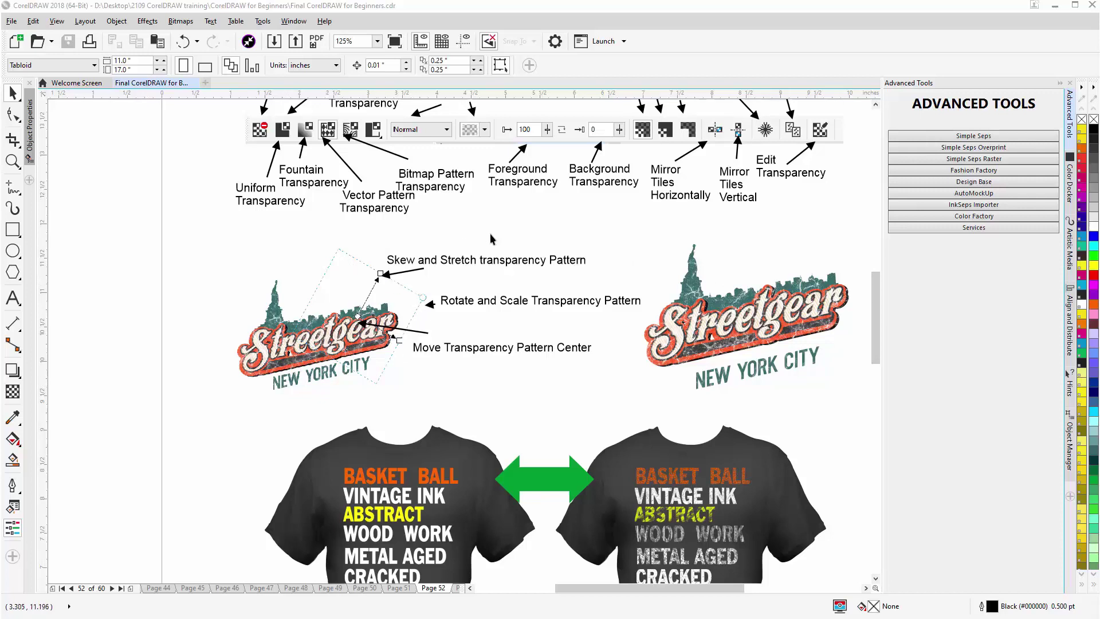
pyautogui.click(732, 322)
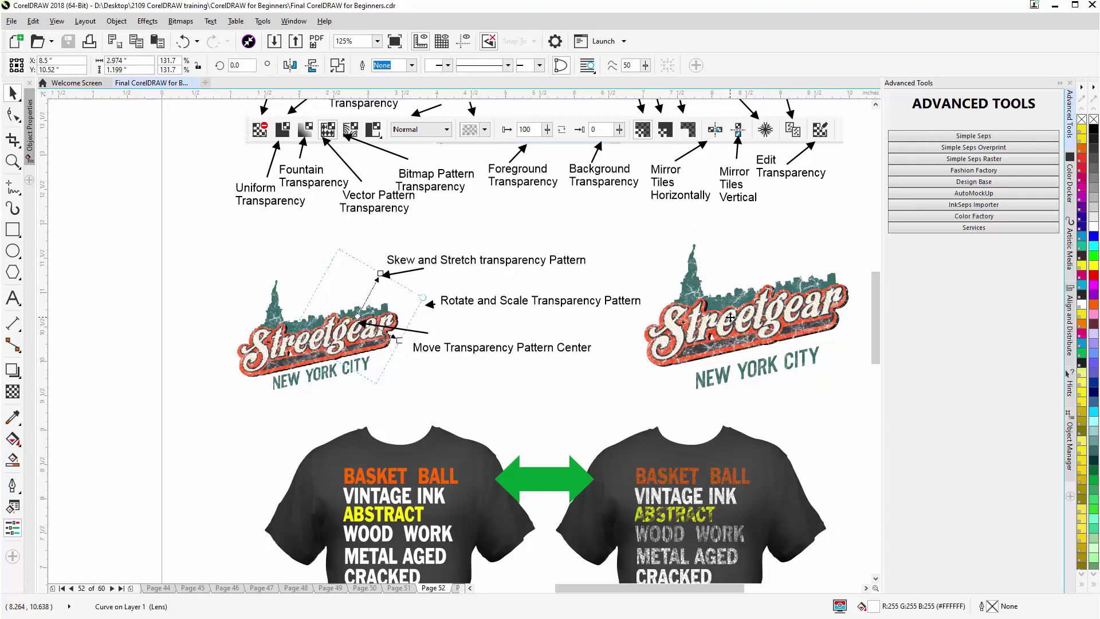
pyautogui.moveTo(732, 322); pyautogui.dragTo(713, 359)
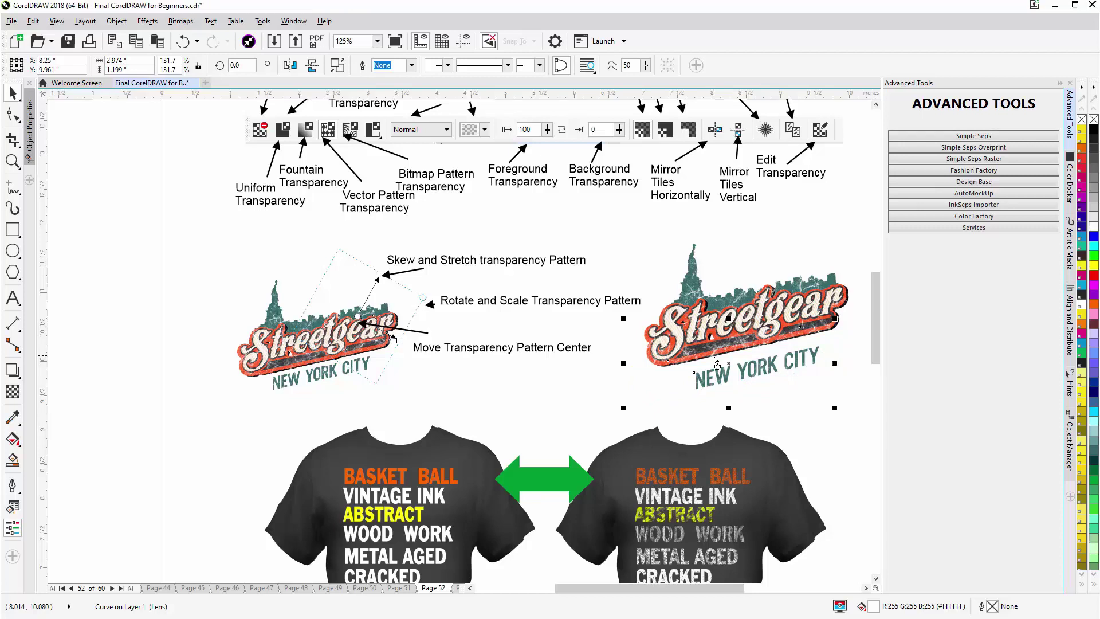
pyautogui.moveTo(713, 359); pyautogui.dragTo(725, 338)
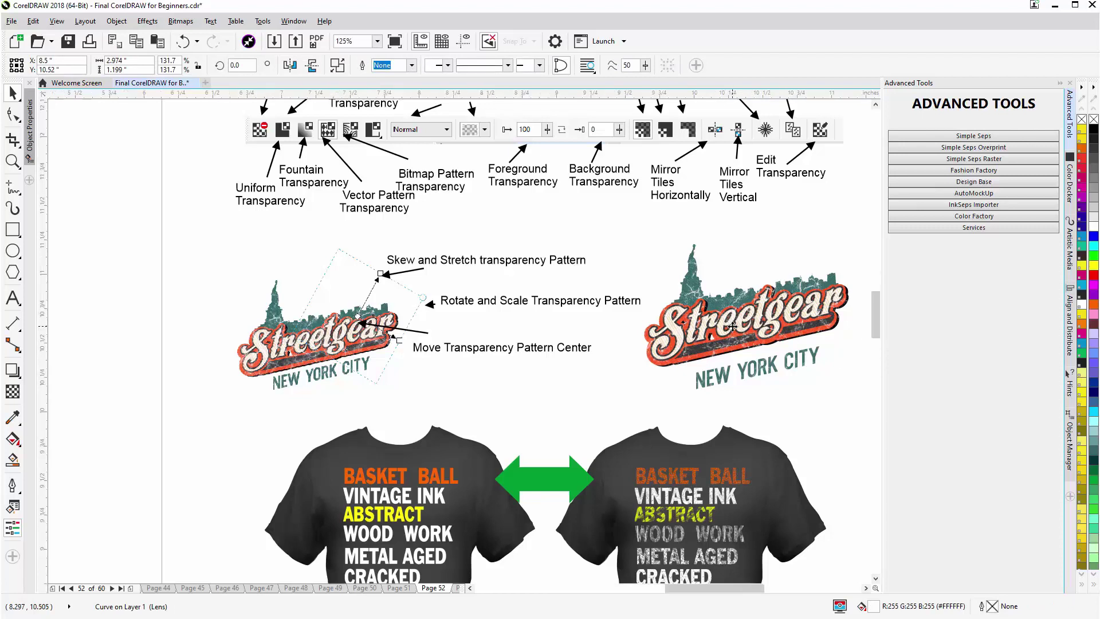
pyautogui.scroll(3, 733, 326)
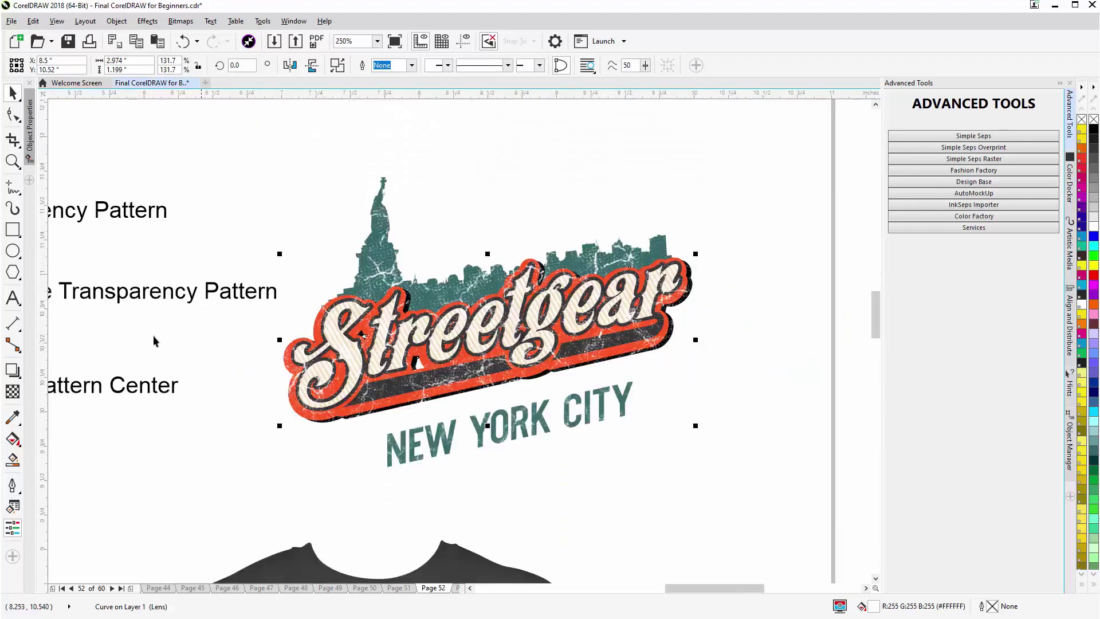
# Move the cracked pattern down over the right Streetgear logo, then rotate and rescale it
pyautogui.click(13, 392)
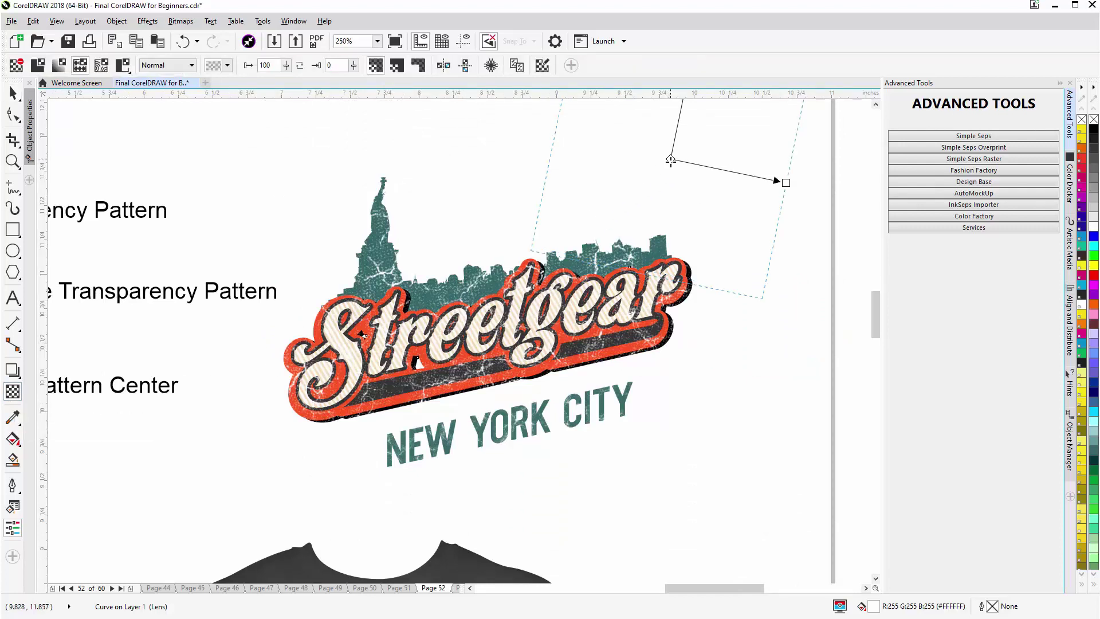
pyautogui.moveTo(671, 155); pyautogui.dragTo(639, 297)
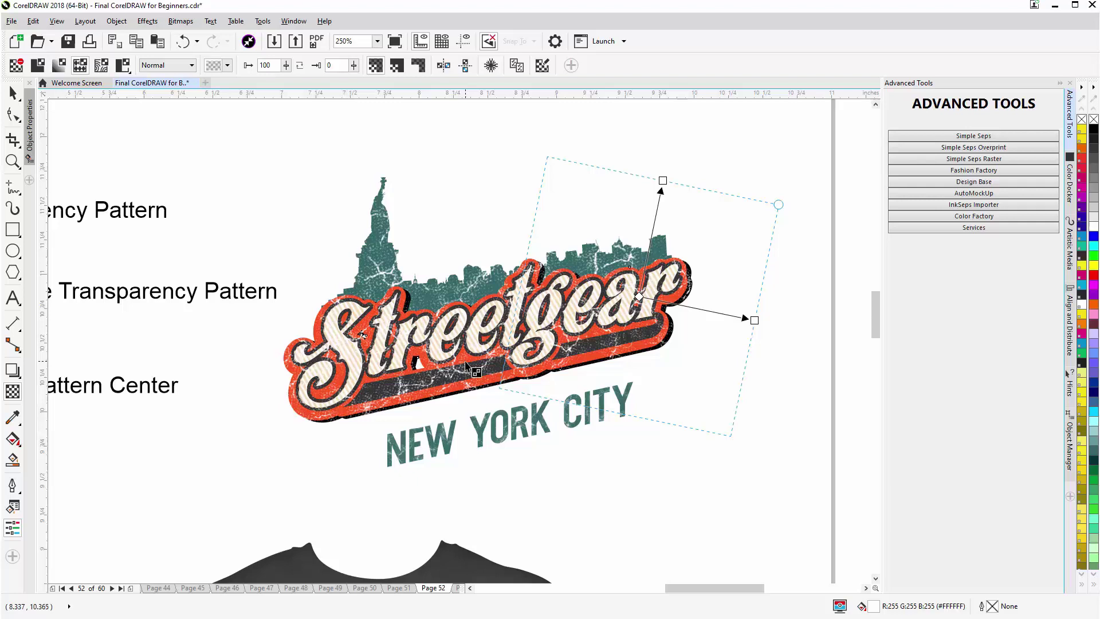
pyautogui.scroll(-2, 467, 364)
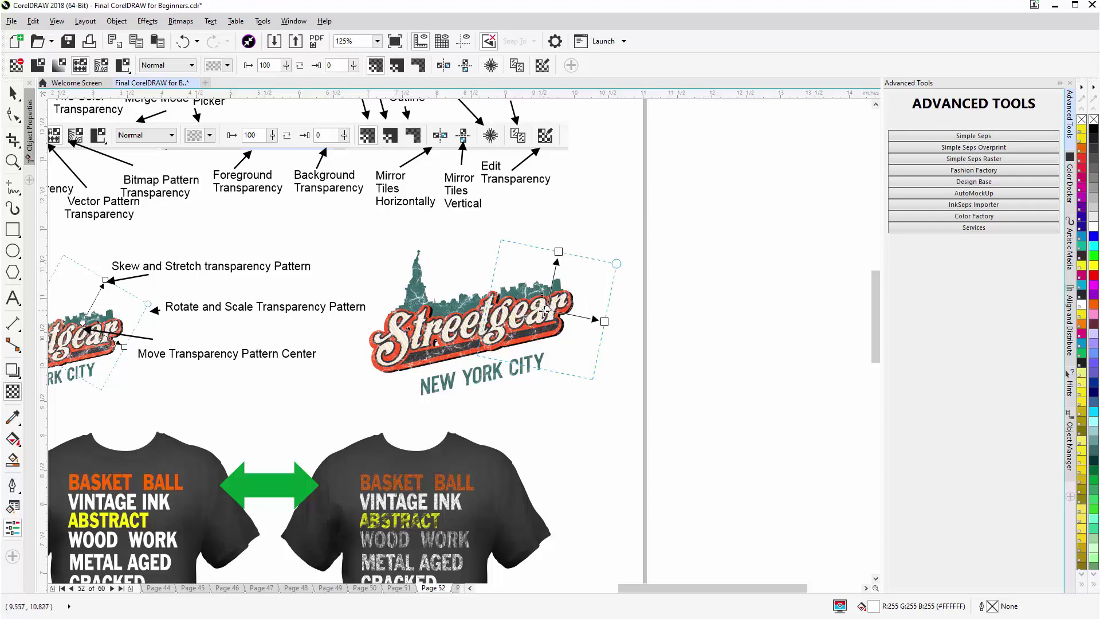
pyautogui.moveTo(547, 309); pyautogui.dragTo(500, 317)
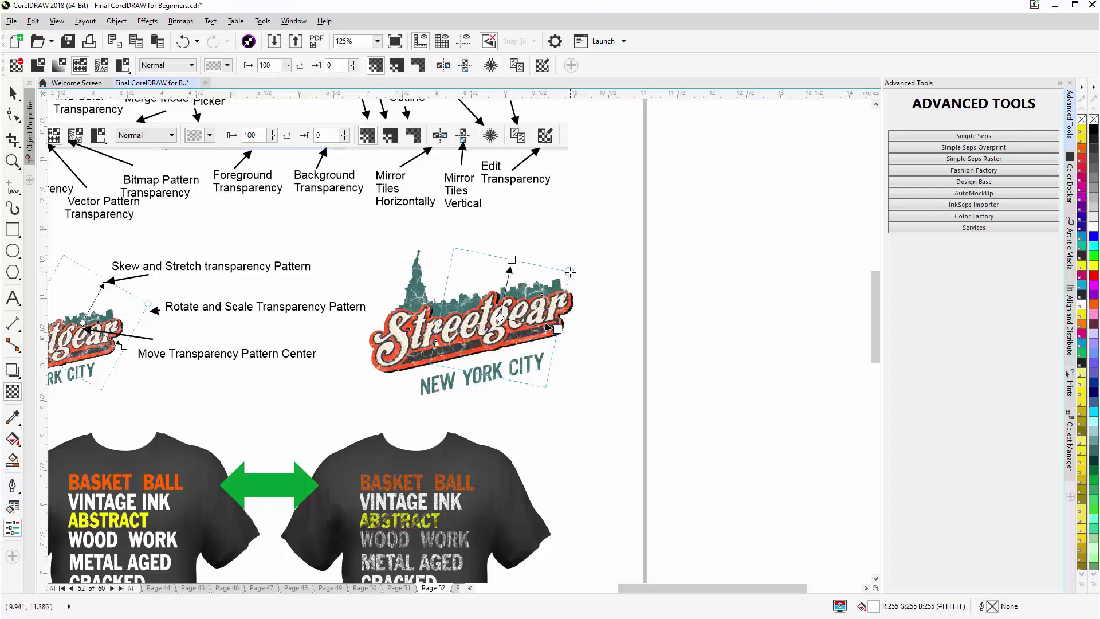
pyautogui.moveTo(569, 271)
pyautogui.mouseDown()
pyautogui.moveTo(546, 308)
pyautogui.moveTo(560, 268)
pyautogui.mouseUp()
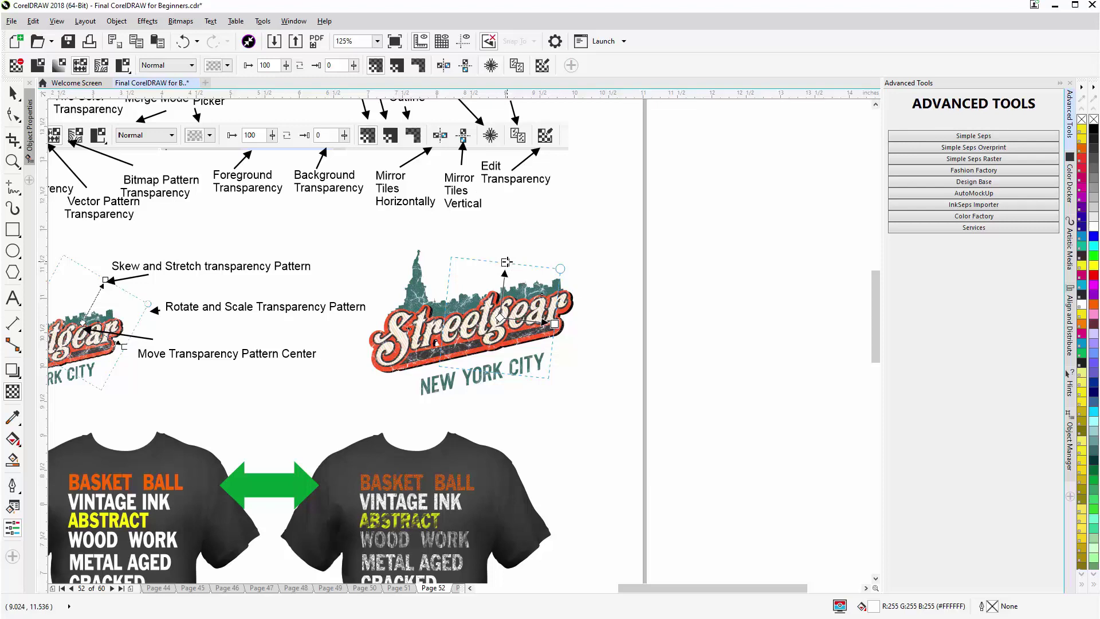
pyautogui.moveTo(505, 262)
pyautogui.mouseDown()
pyautogui.moveTo(510, 245)
pyautogui.moveTo(507, 262)
pyautogui.mouseUp()
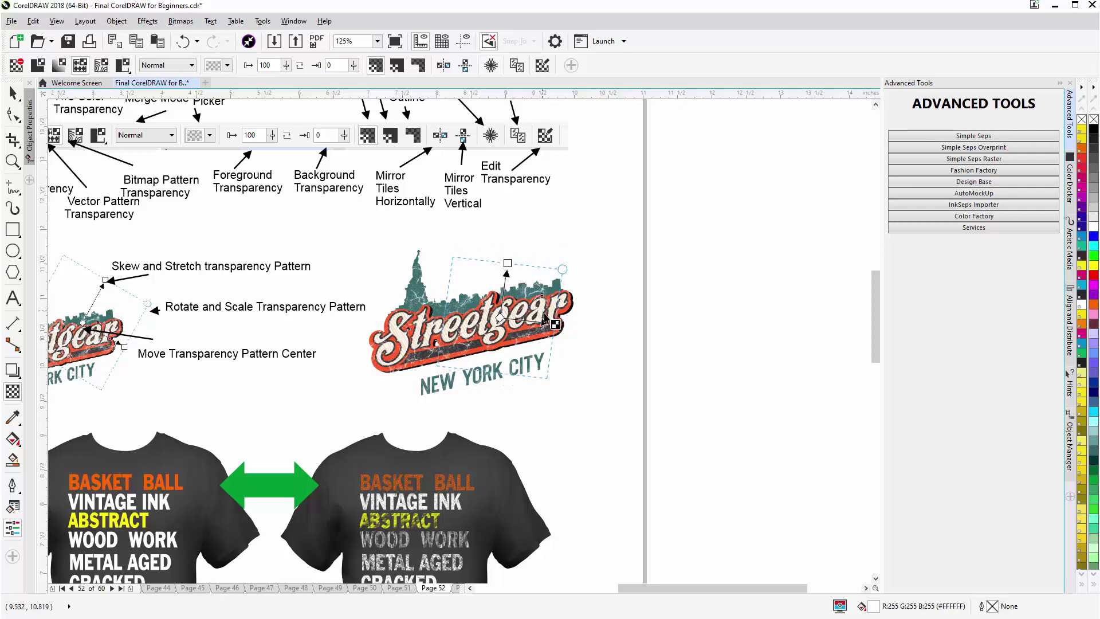
pyautogui.moveTo(555, 324); pyautogui.dragTo(570, 328)
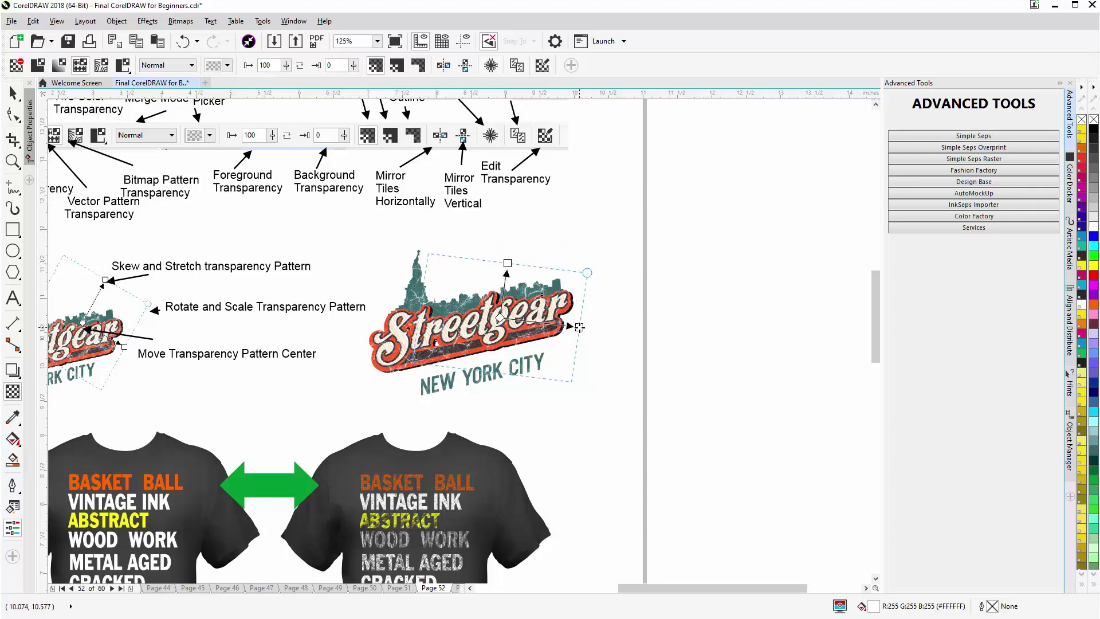
pyautogui.moveTo(579, 326); pyautogui.dragTo(558, 324)
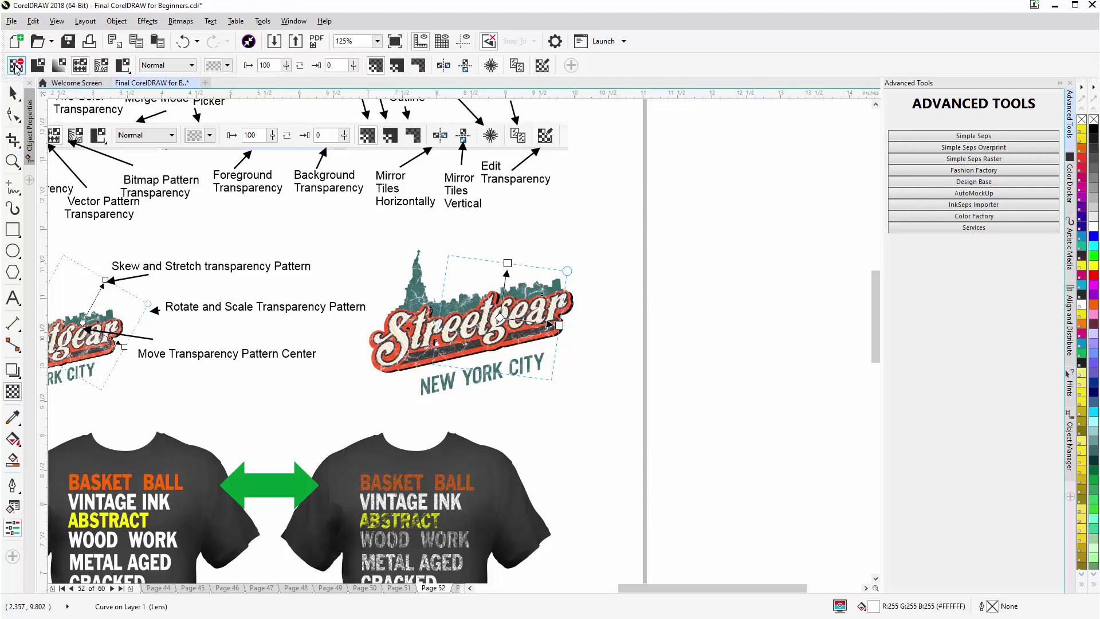
# Remove the logo's transparency and open Fashion Factory's System Textures browser
pyautogui.click(16, 66)
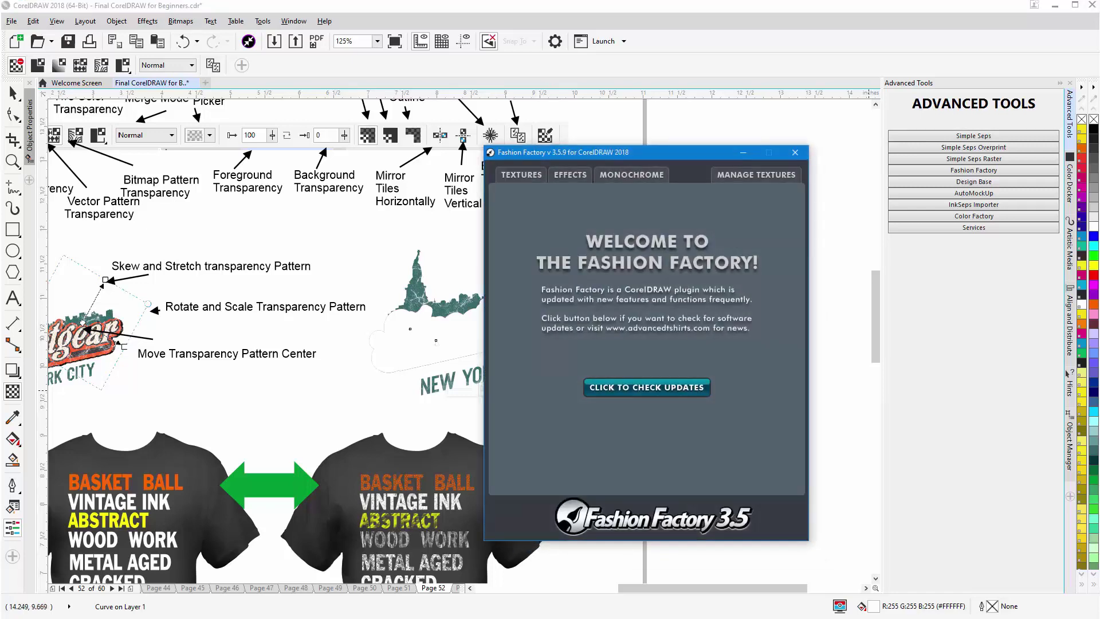
pyautogui.click(524, 174)
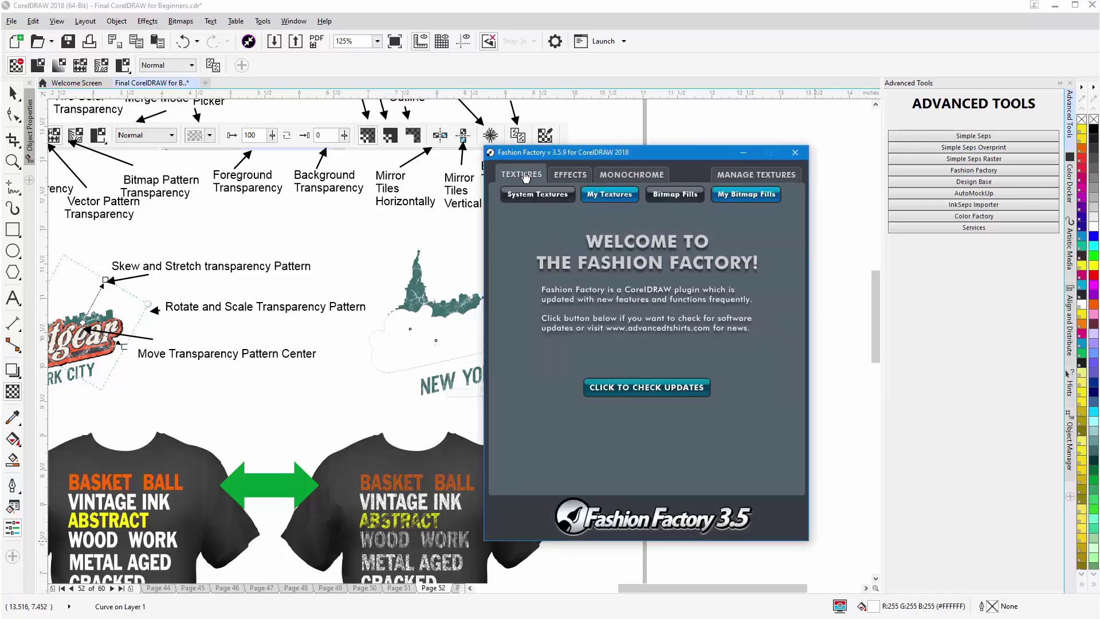
pyautogui.click(544, 197)
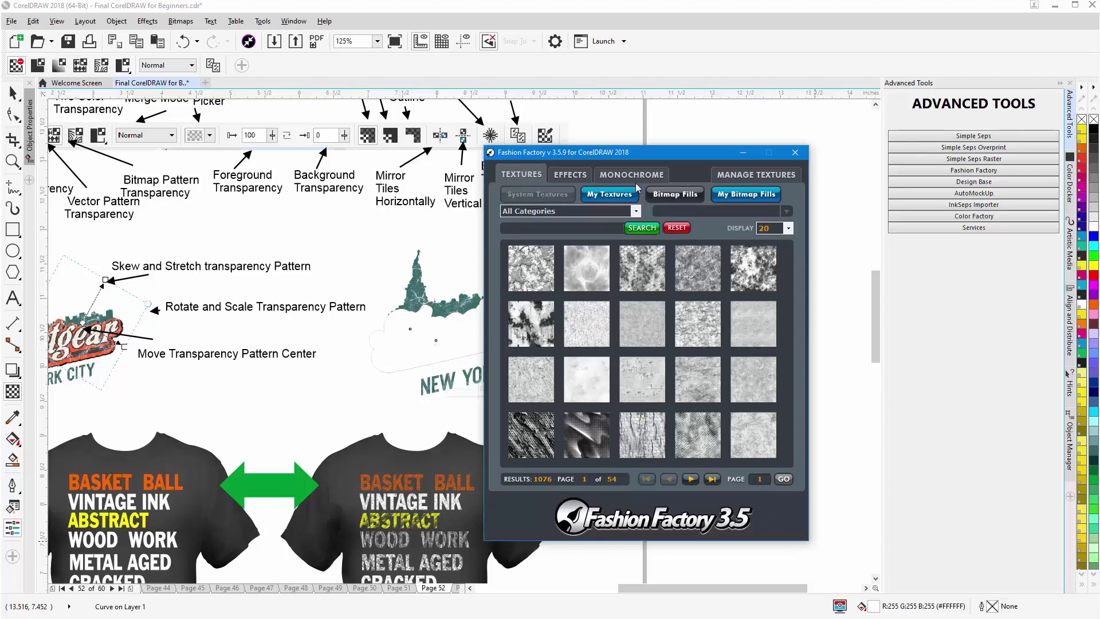
pyautogui.moveTo(637, 156); pyautogui.dragTo(838, 146)
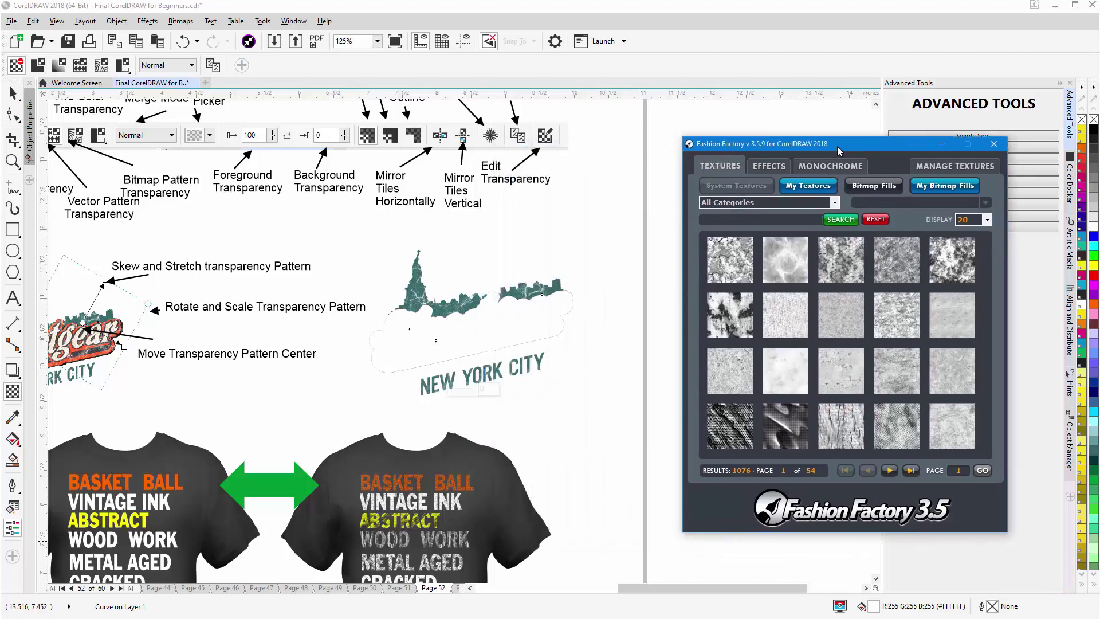
# Filter Fashion Factory to the Cracks category and page through its 42 textures
pyautogui.click(837, 202)
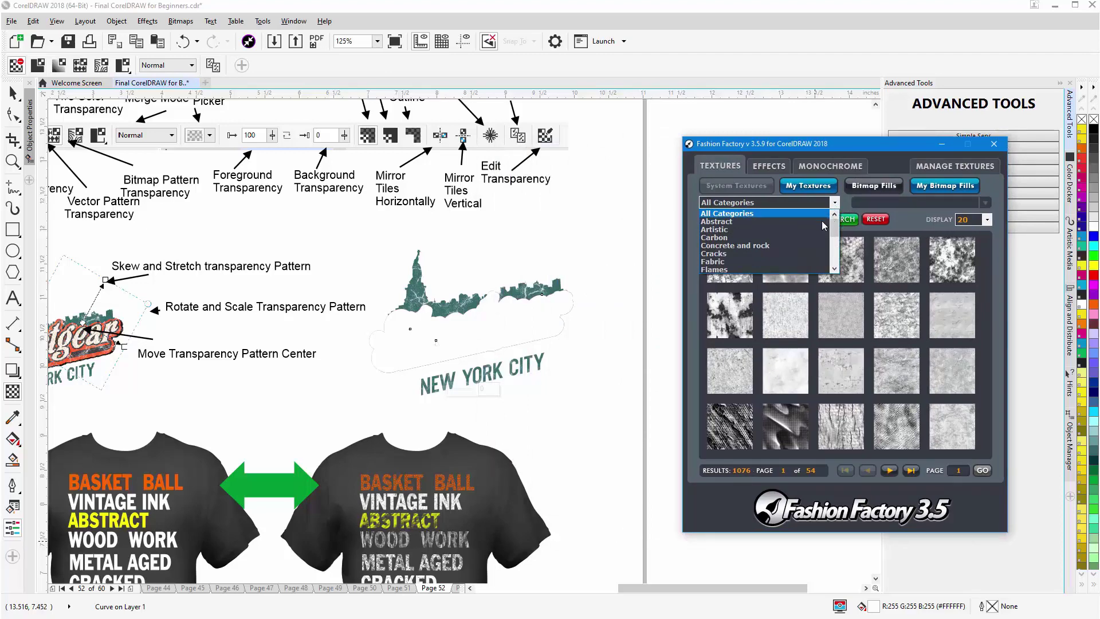
pyautogui.click(800, 254)
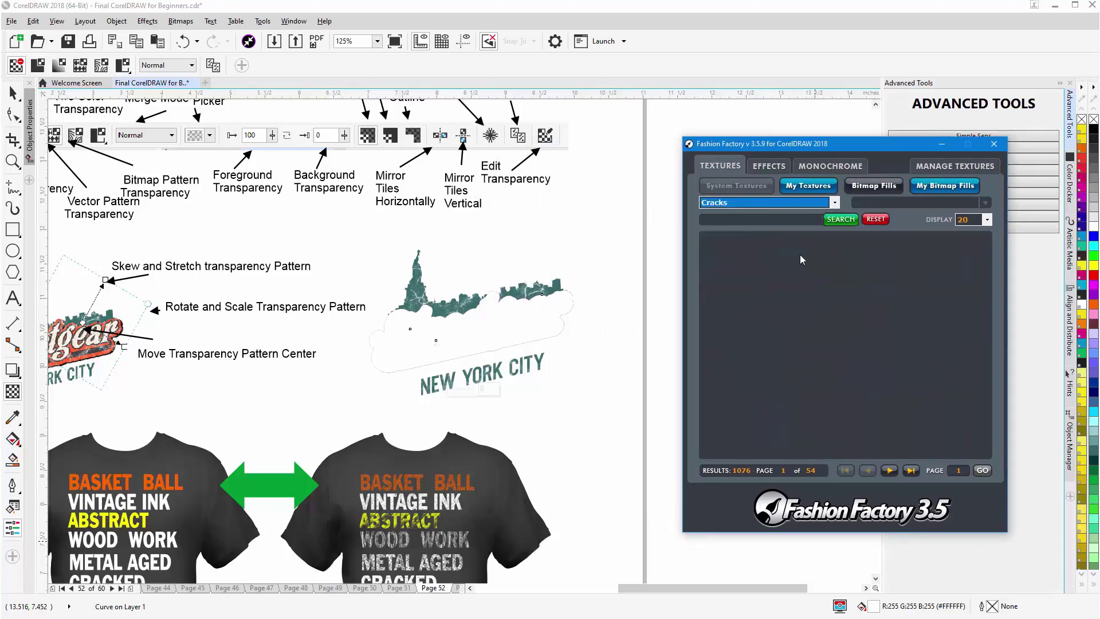
pyautogui.click(889, 471)
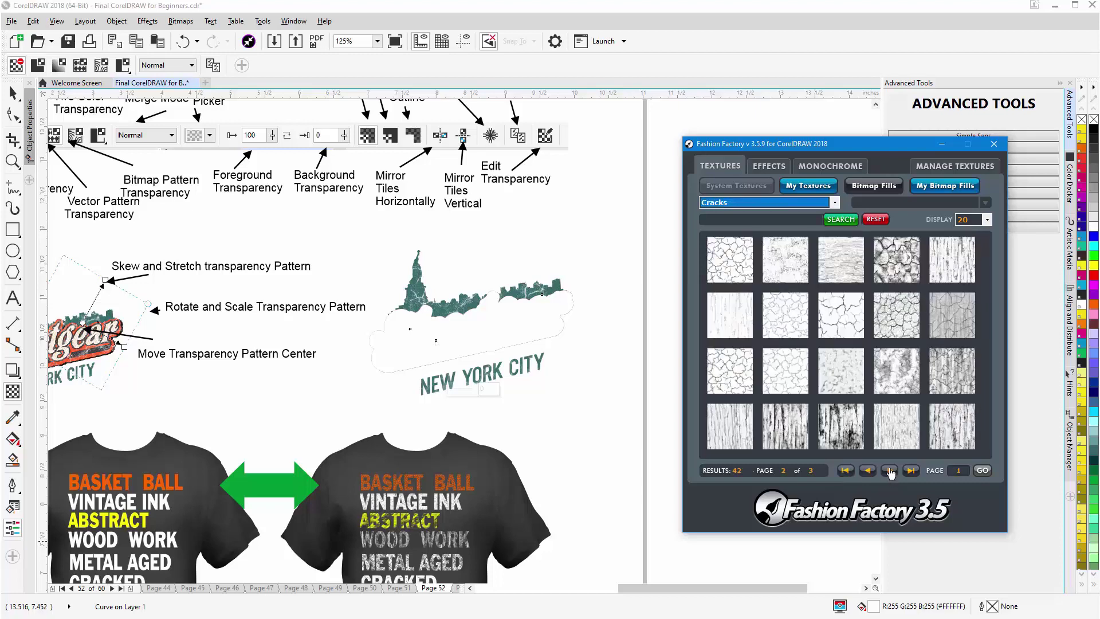
pyautogui.click(889, 470)
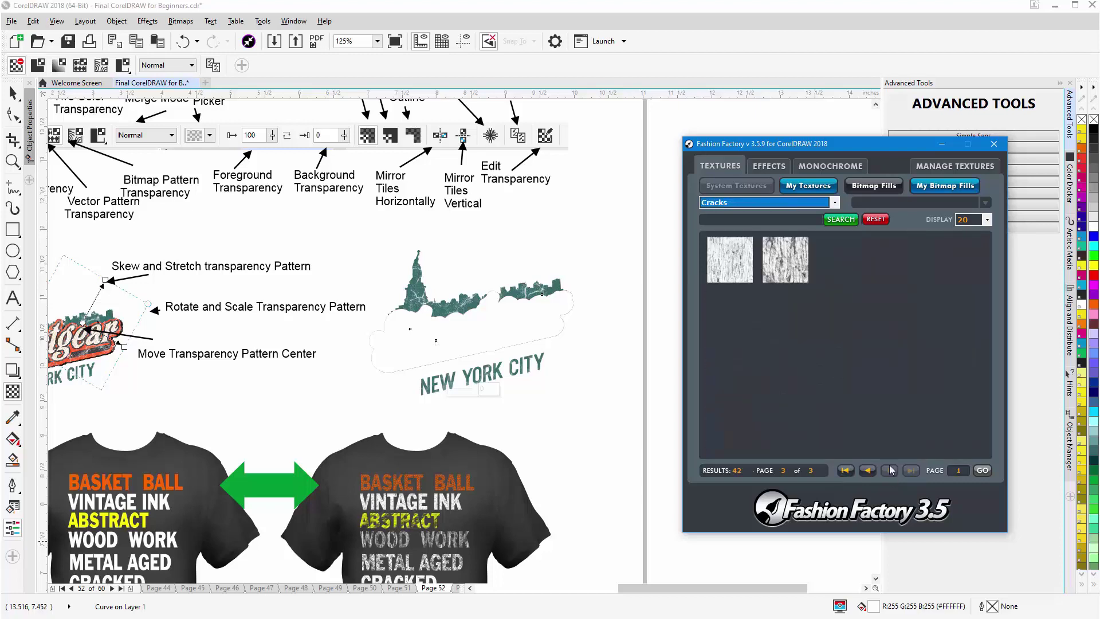
pyautogui.click(836, 203)
pyautogui.moveTo(834, 240); pyautogui.dragTo(833, 267)
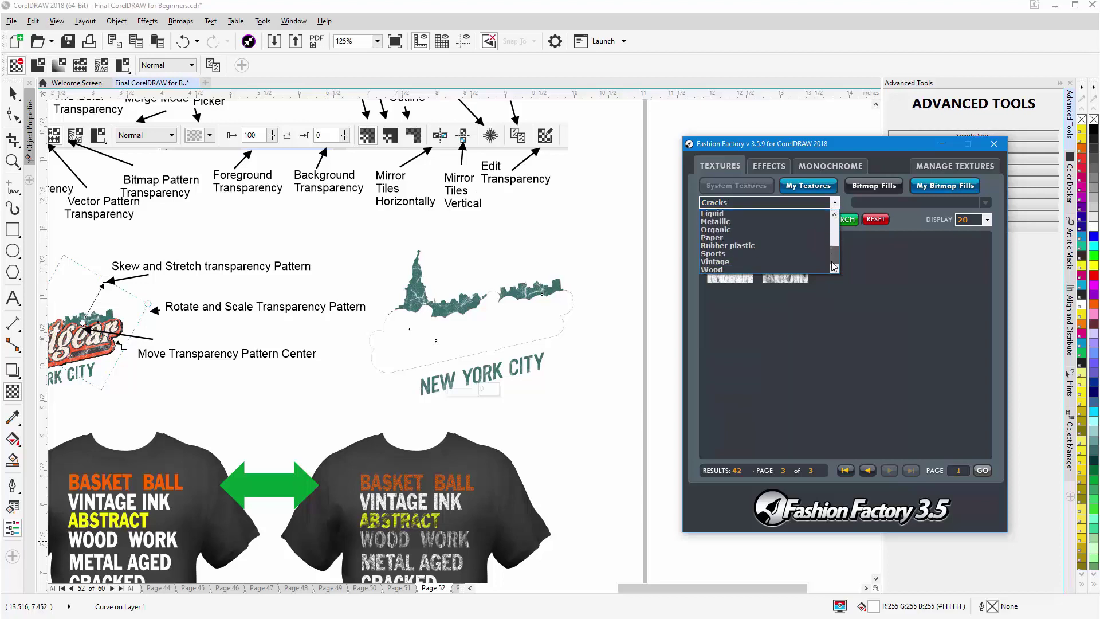
pyautogui.moveTo(834, 265); pyautogui.dragTo(834, 243)
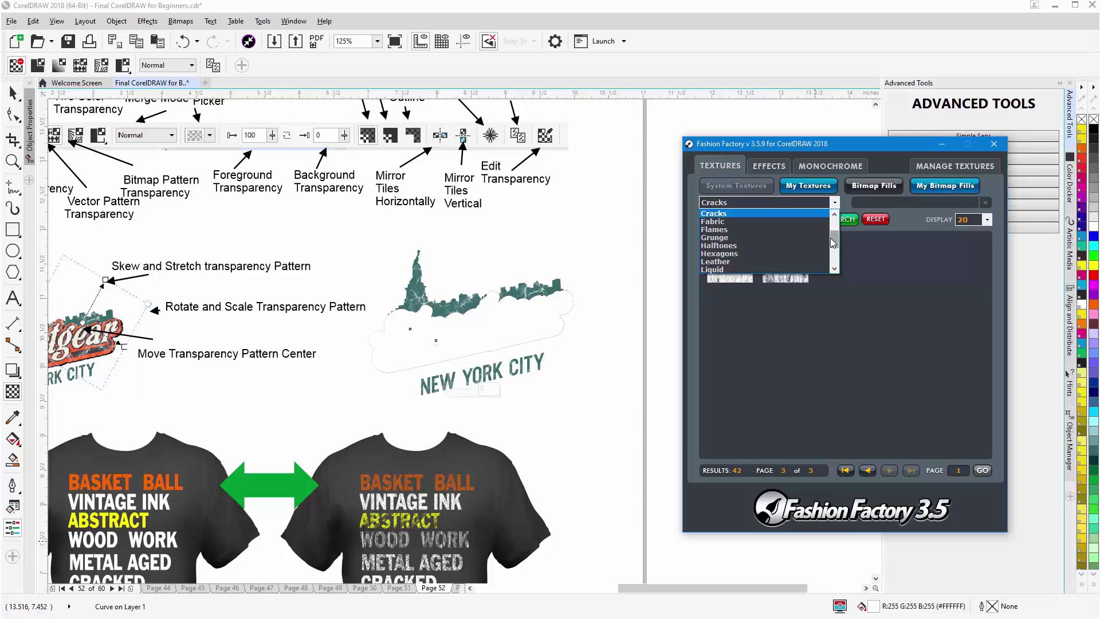
pyautogui.click(779, 214)
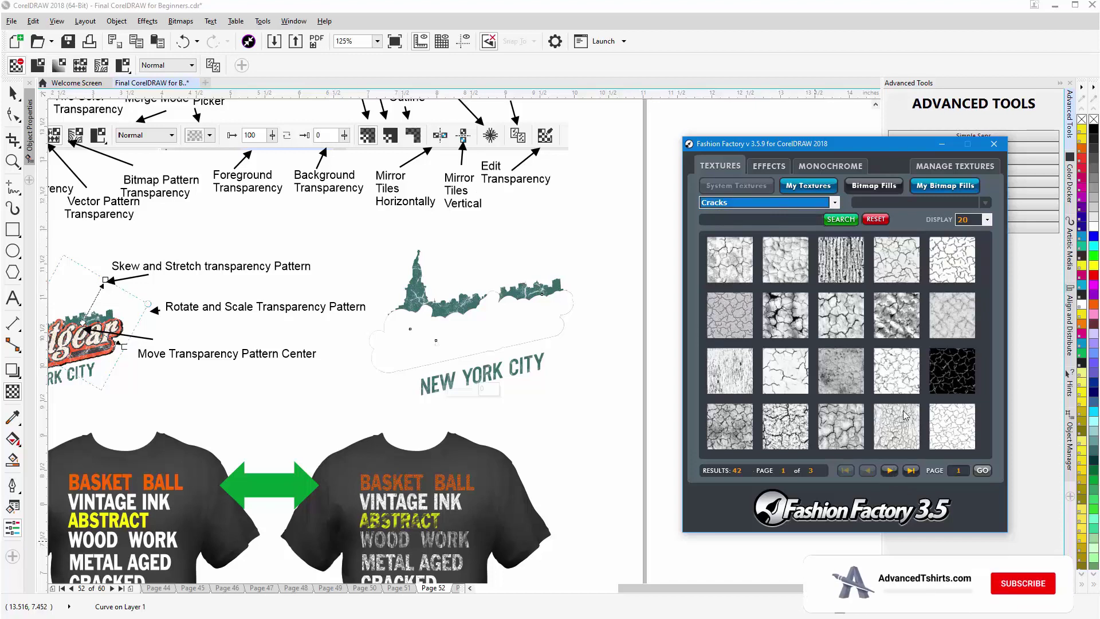
# Preview cracks12_trans.png and apply it as the right logo's transparency
pyautogui.click(946, 328)
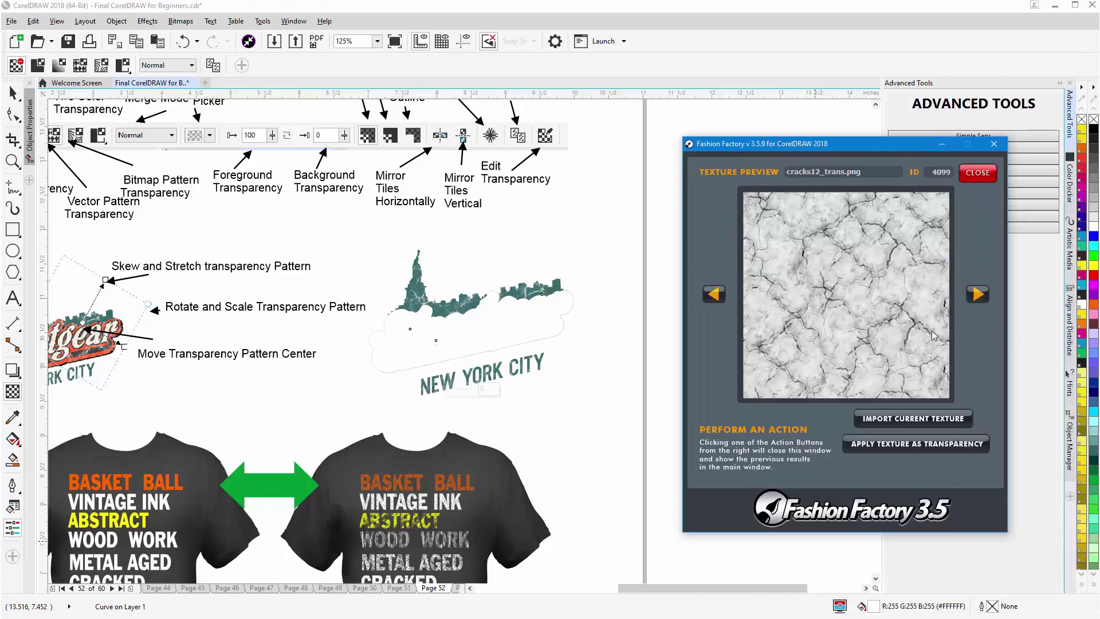
pyautogui.click(927, 450)
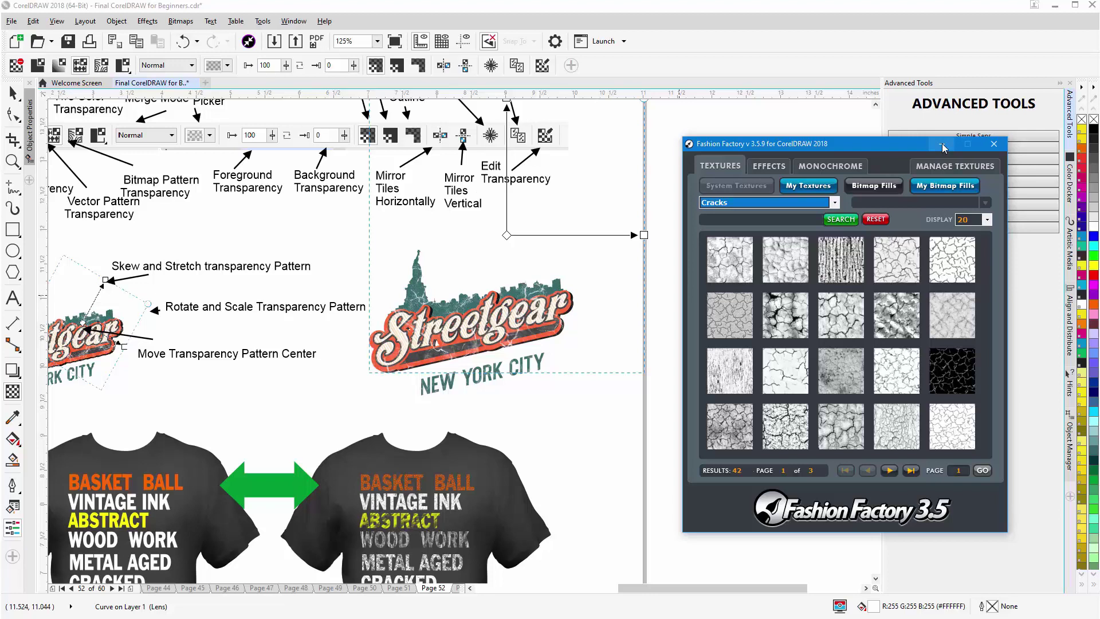
# Set Fashion Factory aside, then shrink the cracks12 pattern and rotate it clockwise over the logo
pyautogui.click(942, 148)
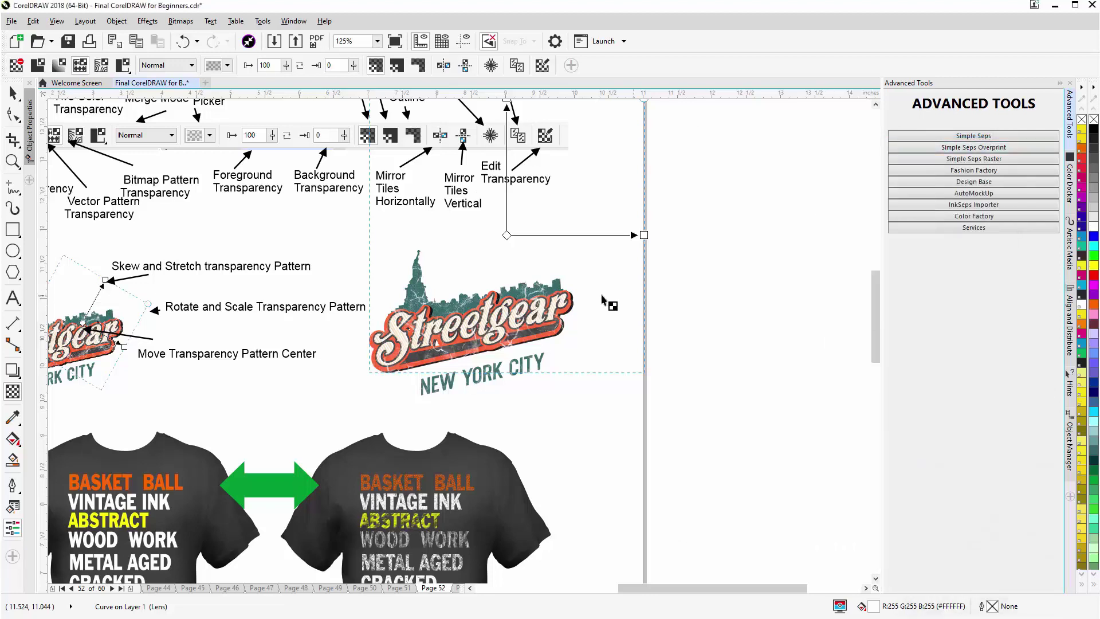
pyautogui.moveTo(875, 311); pyautogui.dragTo(876, 289)
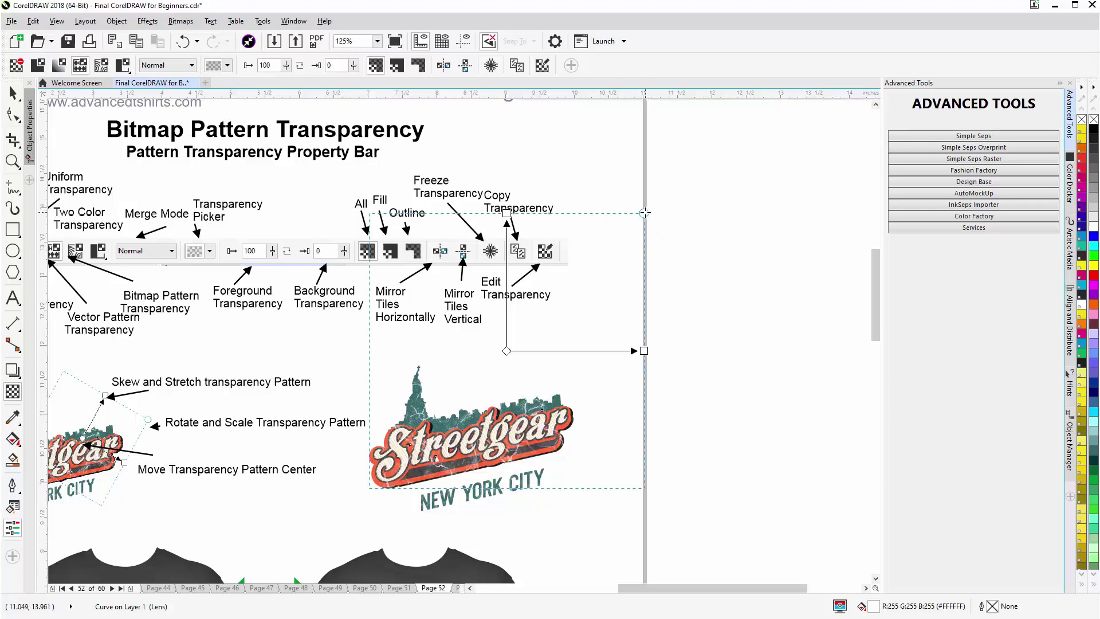
pyautogui.moveTo(645, 213); pyautogui.dragTo(559, 306)
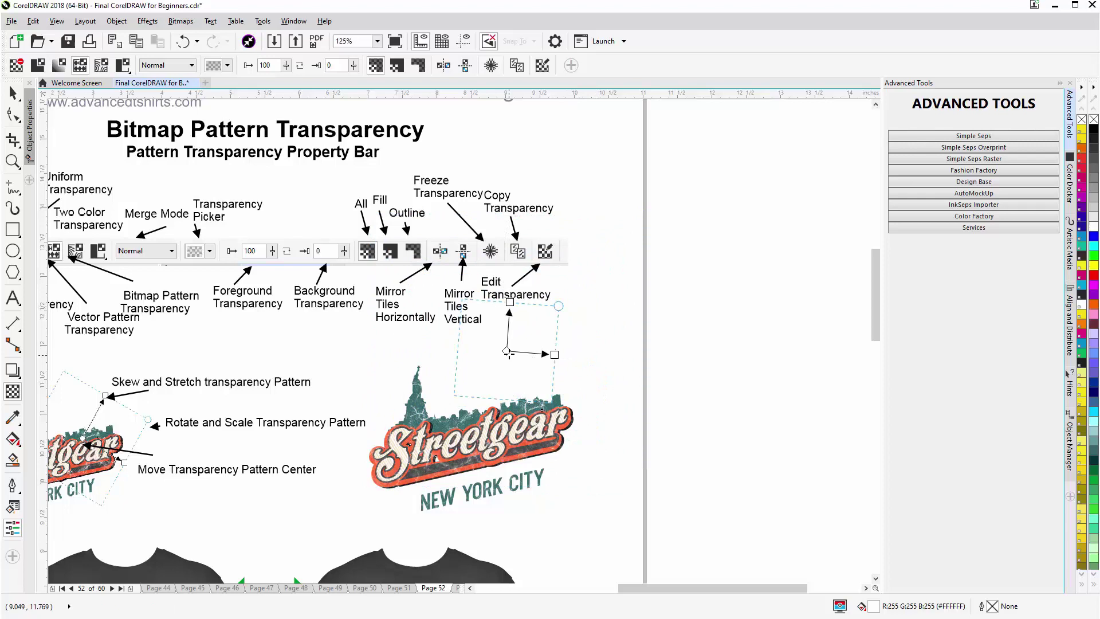
pyautogui.moveTo(508, 351); pyautogui.dragTo(486, 433)
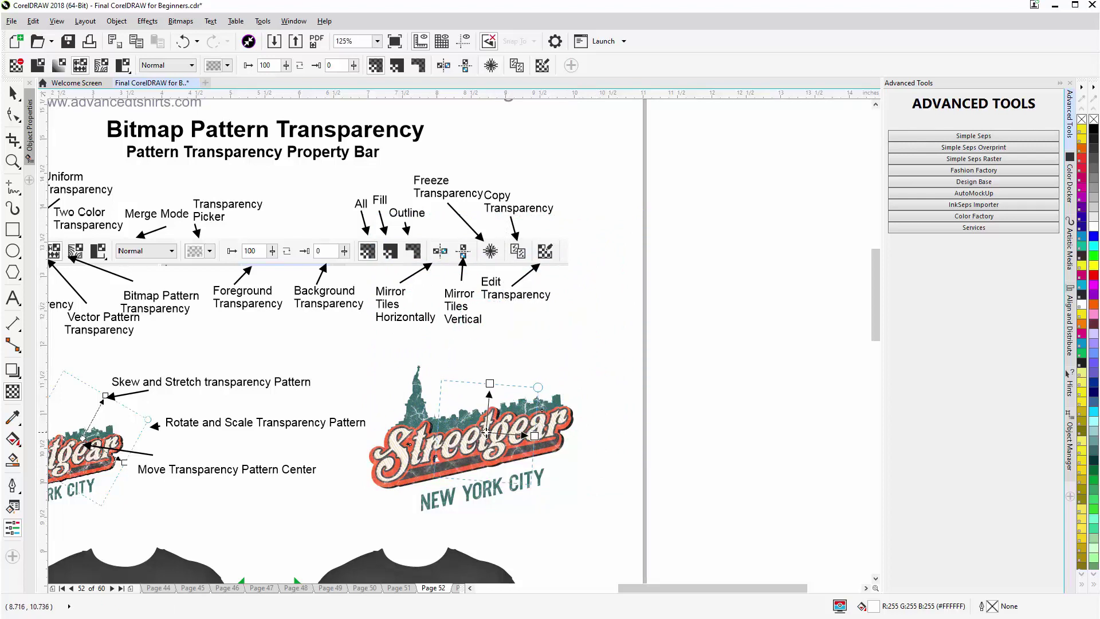
pyautogui.scroll(1, 486, 433)
pyautogui.scroll(2, 460, 344)
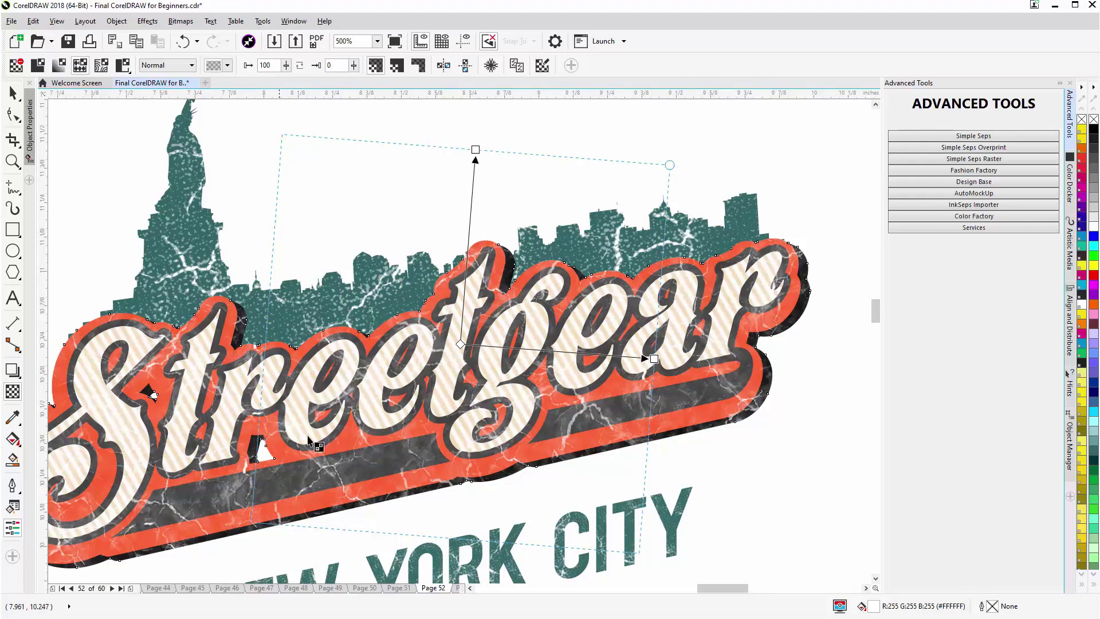
pyautogui.moveTo(476, 149); pyautogui.dragTo(470, 225)
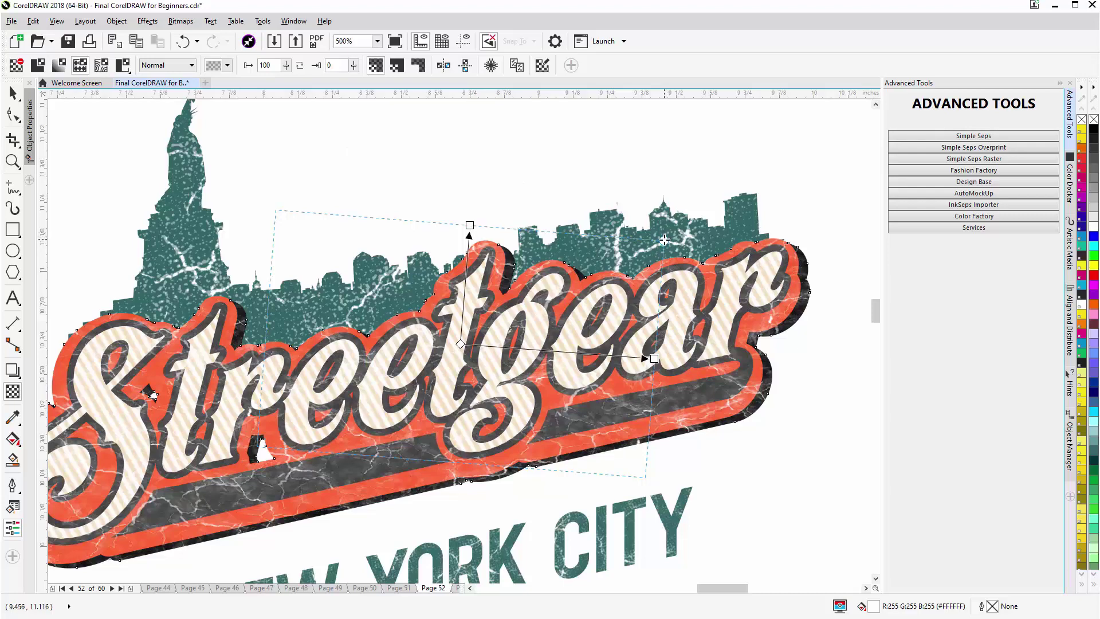
pyautogui.moveTo(664, 241); pyautogui.dragTo(687, 344)
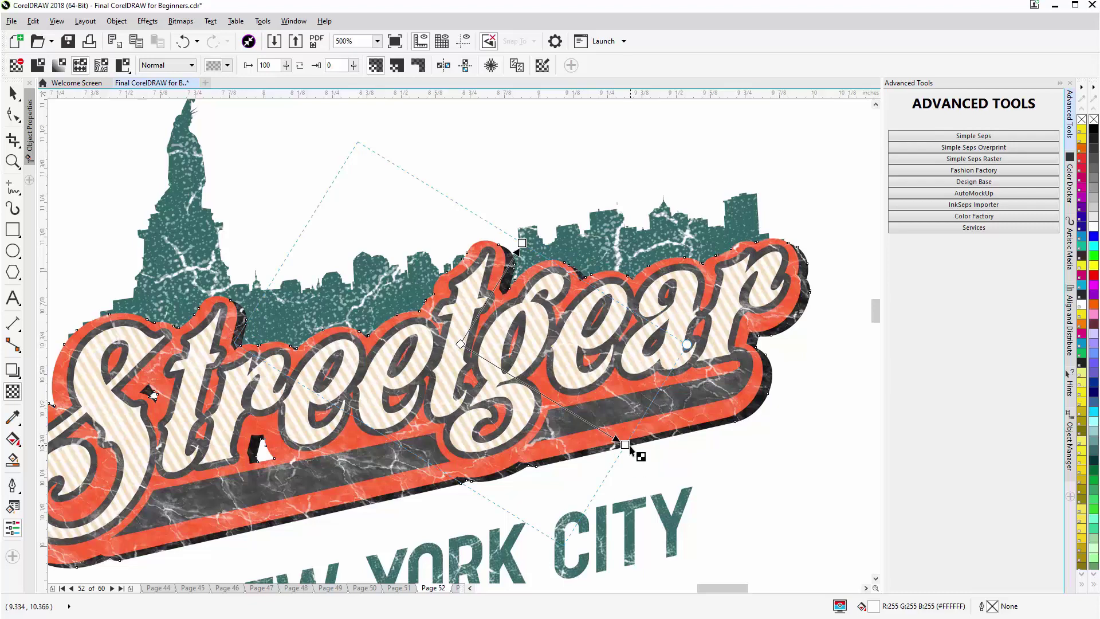
pyautogui.moveTo(626, 444); pyautogui.dragTo(562, 407)
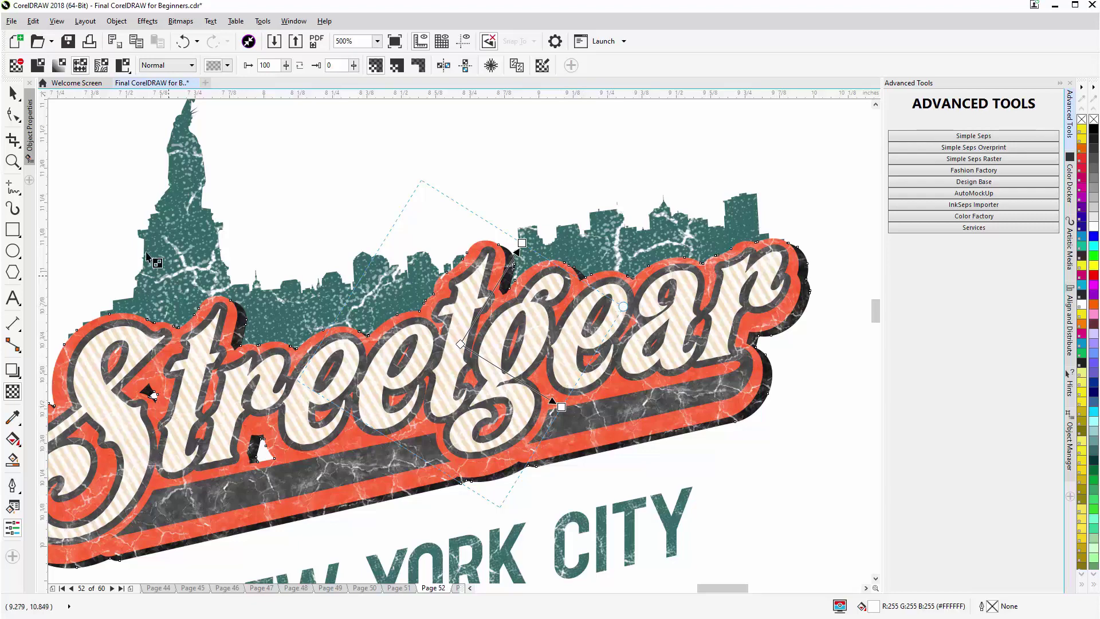
# Select the Streetgear lens object and fill it black instead of red
pyautogui.click(14, 93)
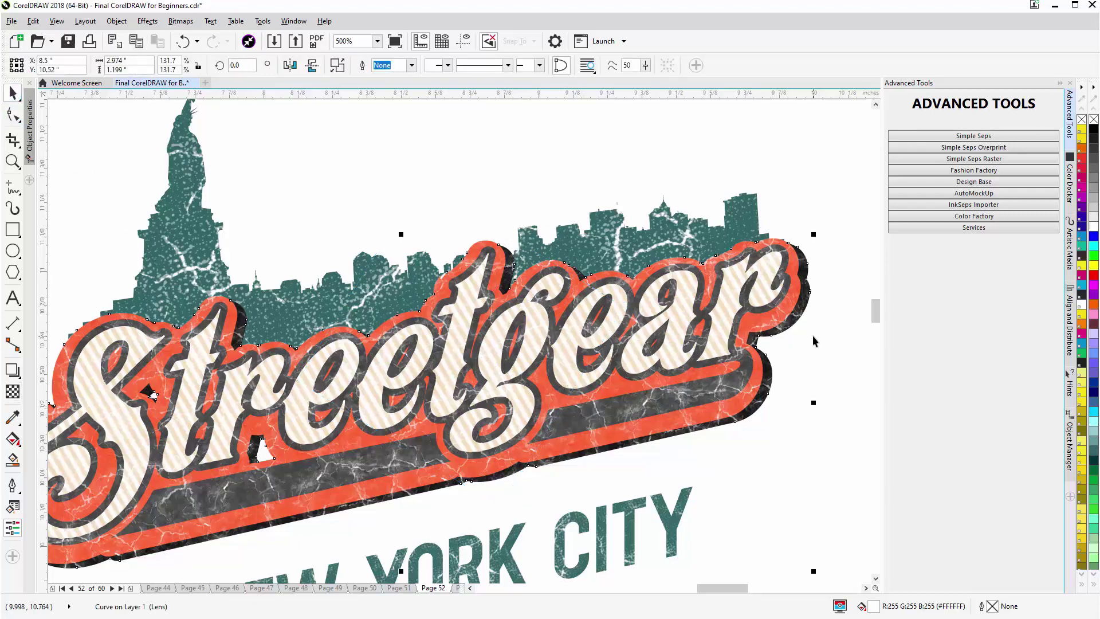
pyautogui.click(1095, 276)
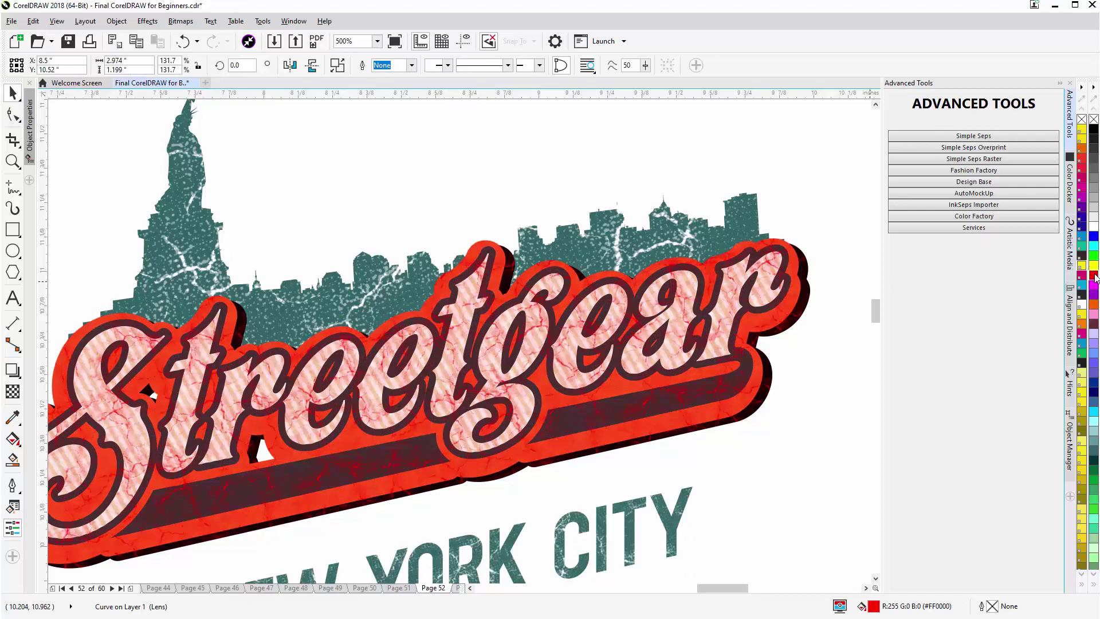
pyautogui.click(1094, 129)
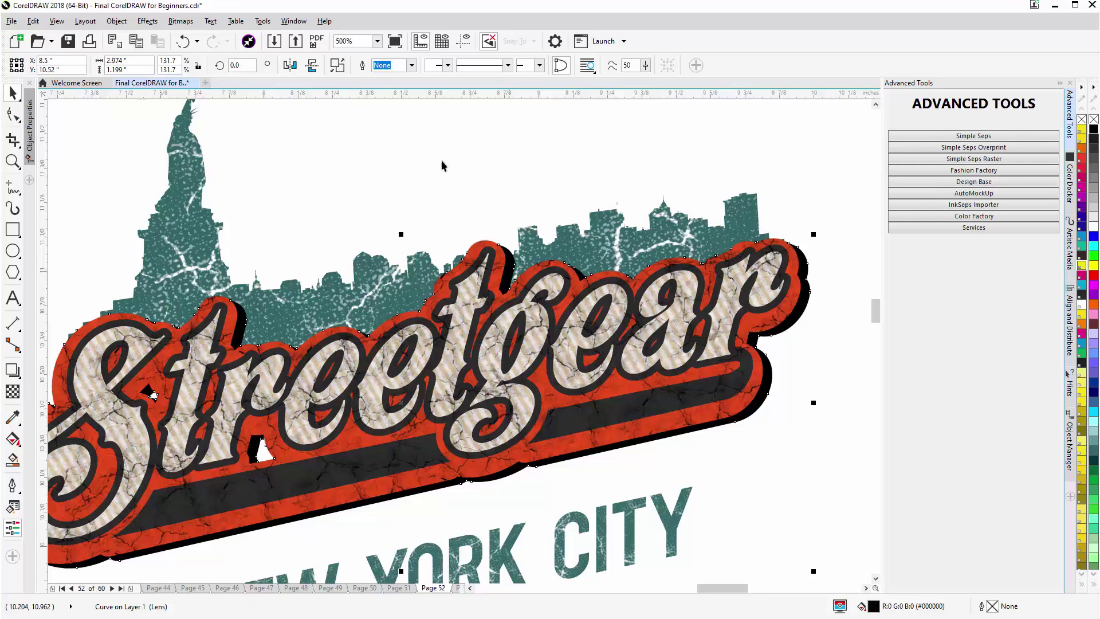
# Set the lens's foreground transparency to 0 and its background transparency to 63
pyautogui.click(11, 394)
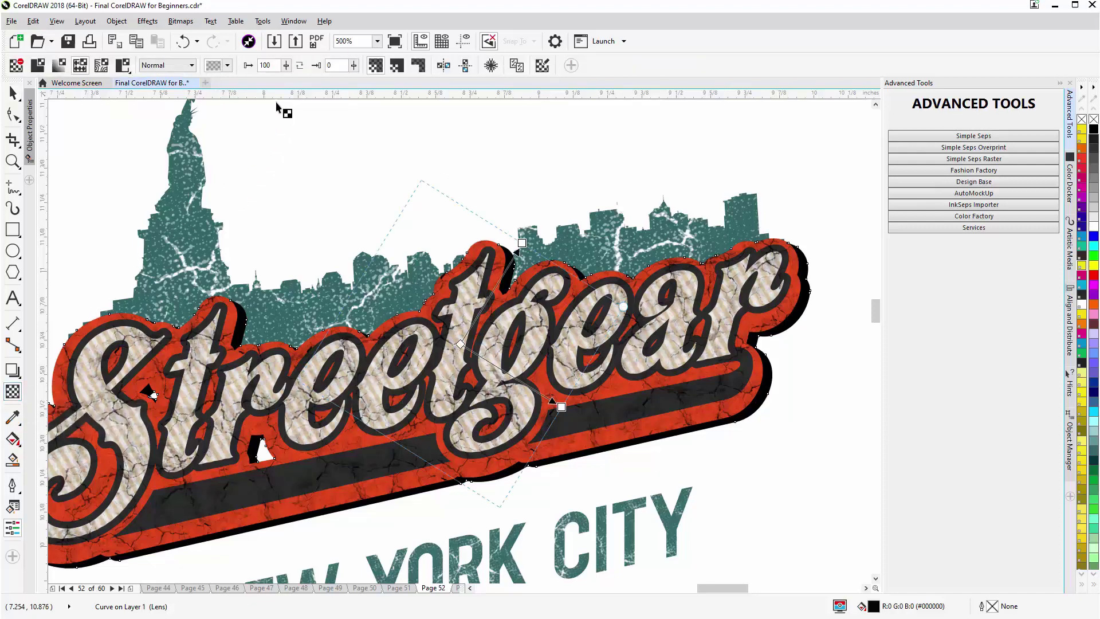
pyautogui.click(285, 67)
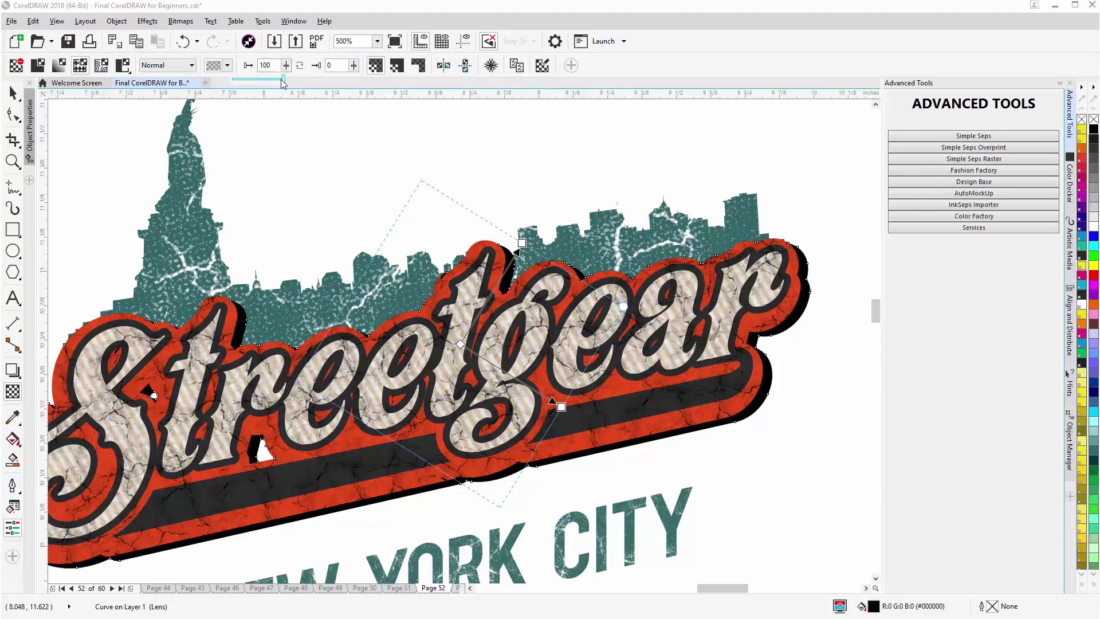
pyautogui.moveTo(280, 80); pyautogui.dragTo(261, 84)
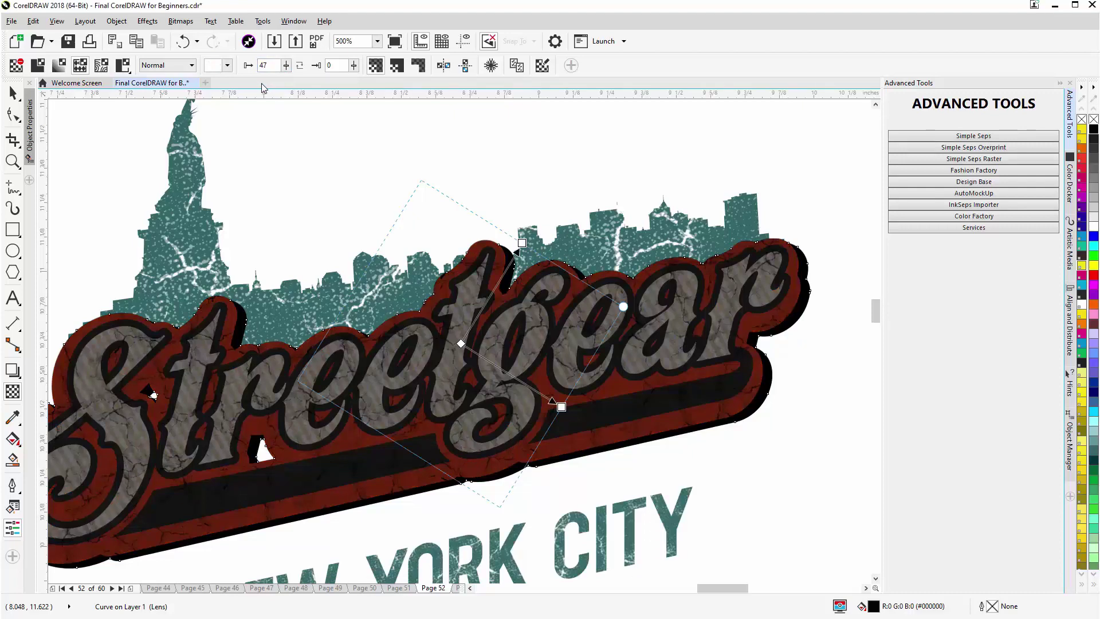
pyautogui.click(286, 67)
pyautogui.moveTo(284, 80); pyautogui.dragTo(259, 81)
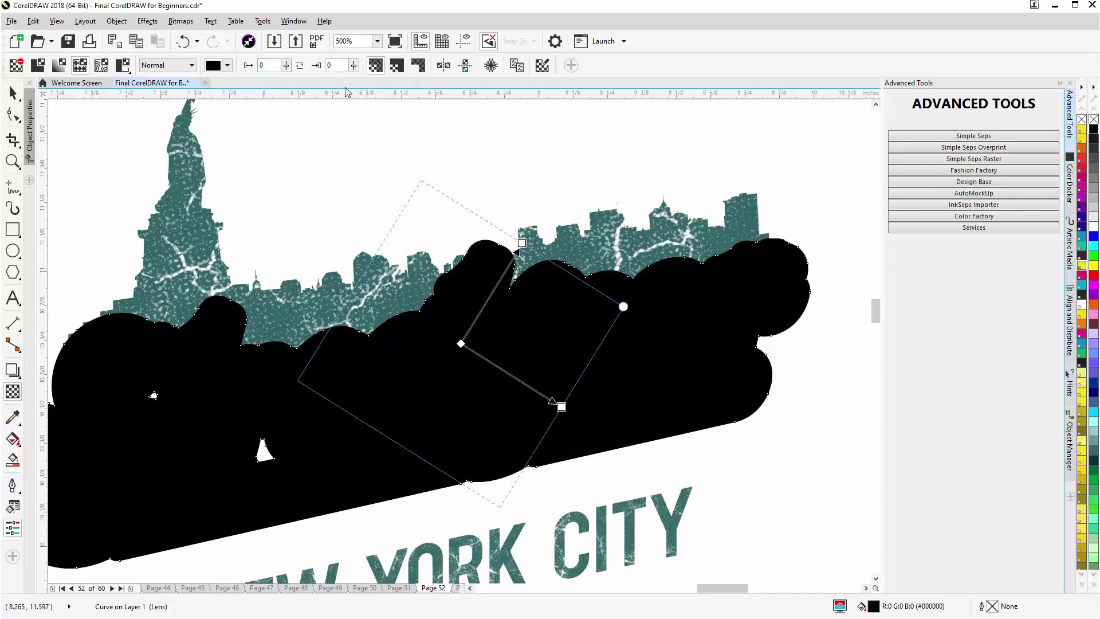
pyautogui.click(353, 66)
pyautogui.moveTo(353, 75); pyautogui.dragTo(388, 88)
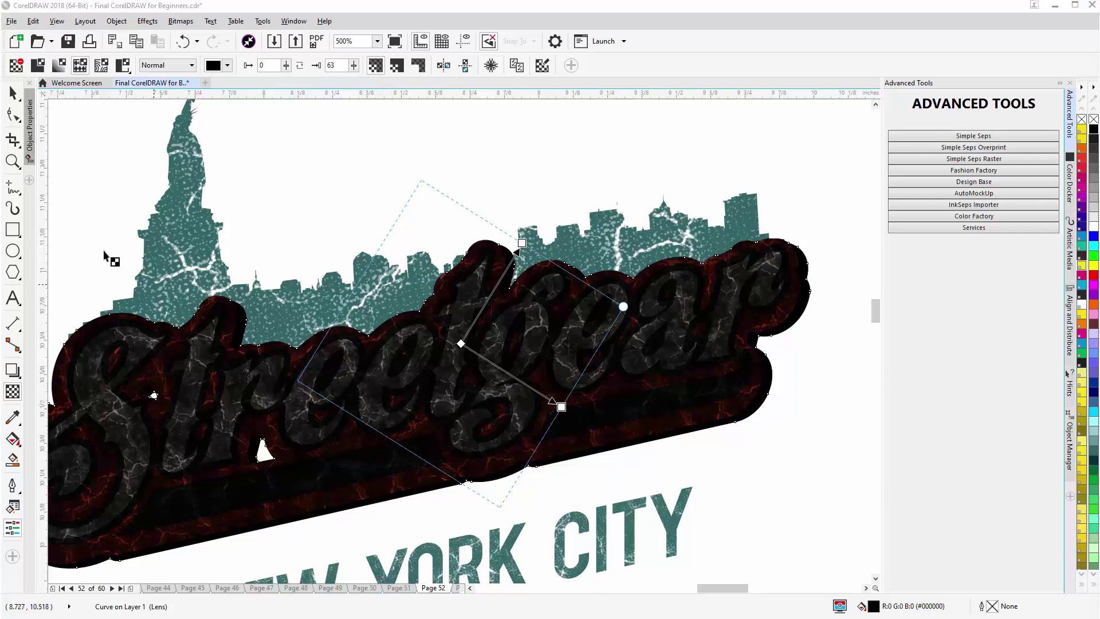
pyautogui.click(12, 93)
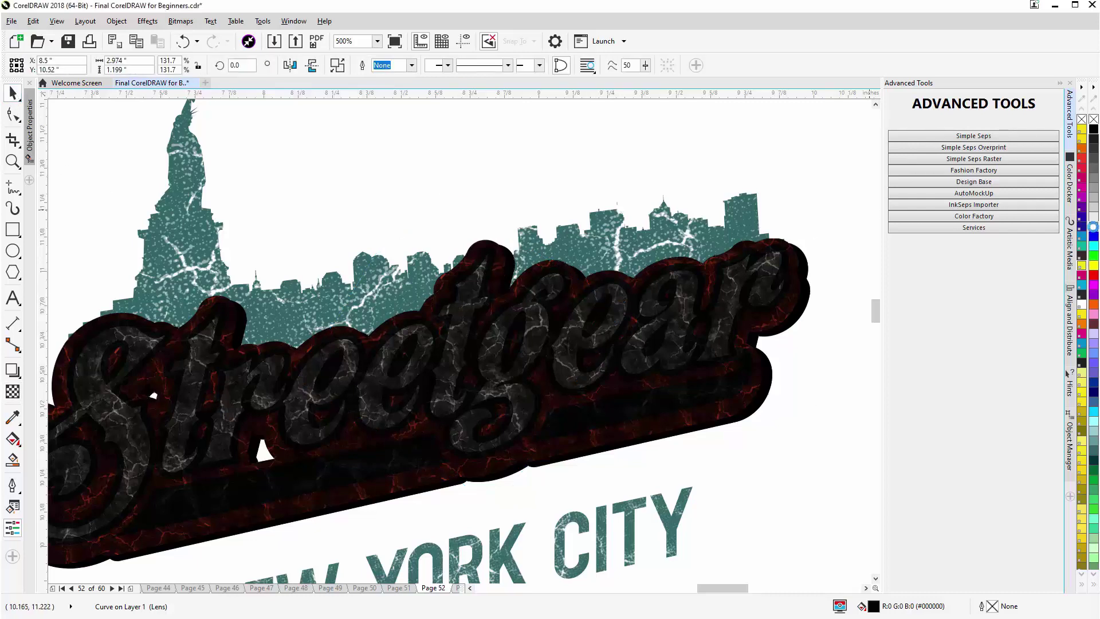
# Fill the lens white and set its transparency to foreground 100, background 0
pyautogui.click(1094, 227)
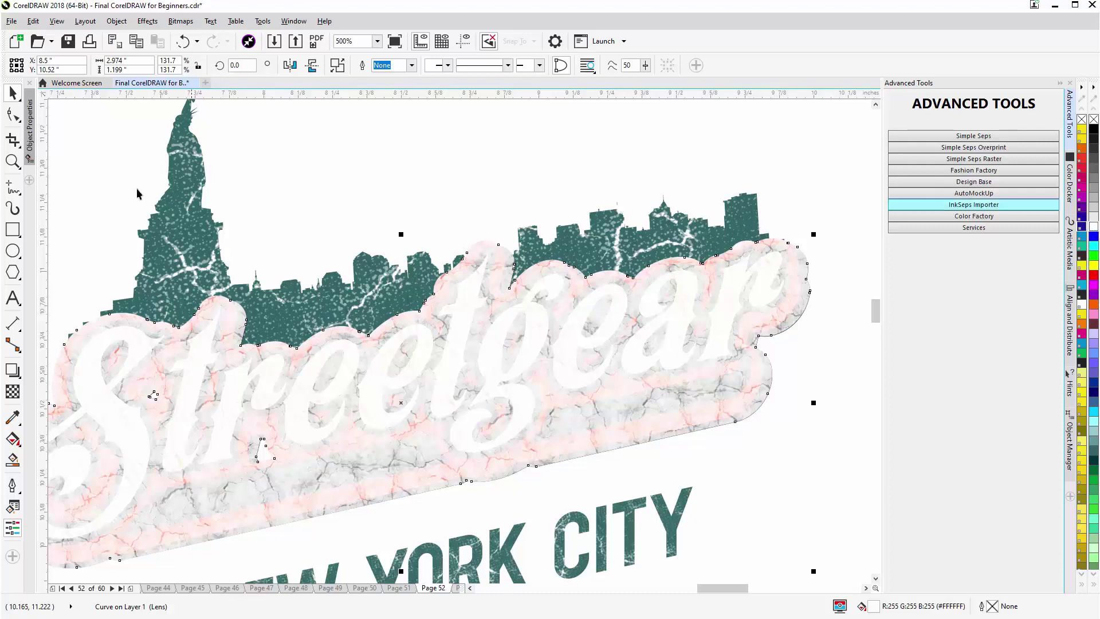
pyautogui.click(13, 391)
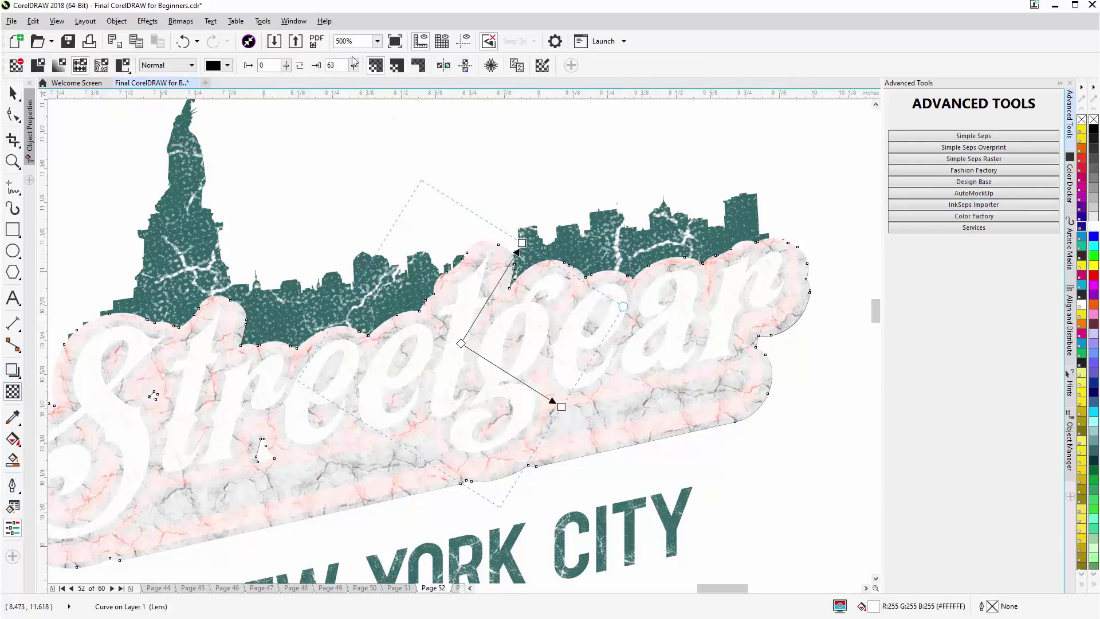
pyautogui.moveTo(354, 70); pyautogui.dragTo(388, 80)
pyautogui.click(284, 66)
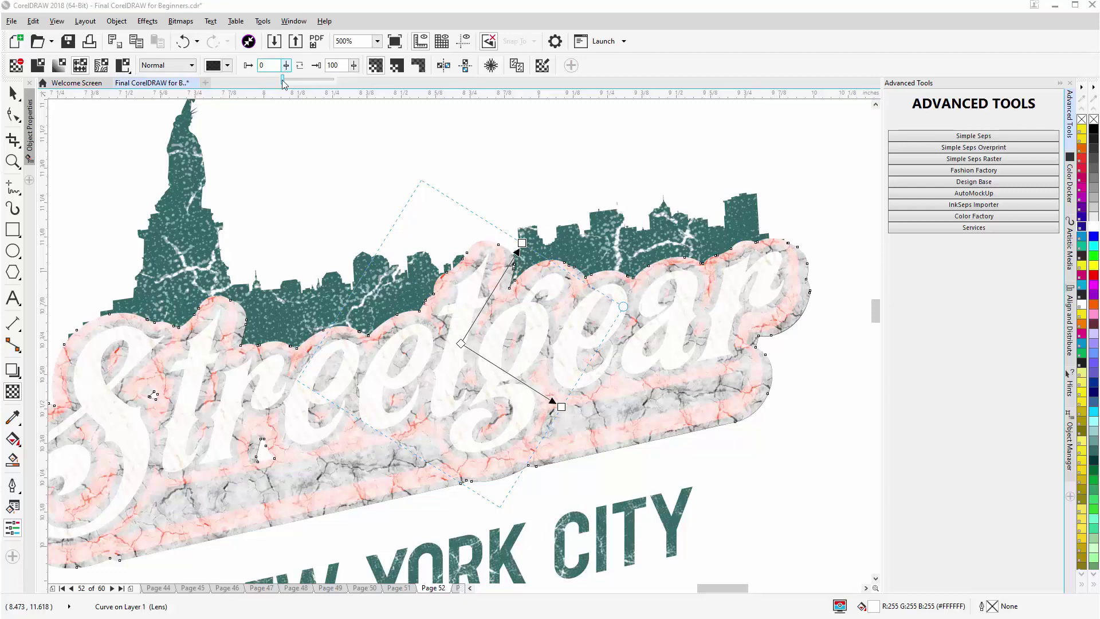
pyautogui.moveTo(284, 83); pyautogui.dragTo(328, 81)
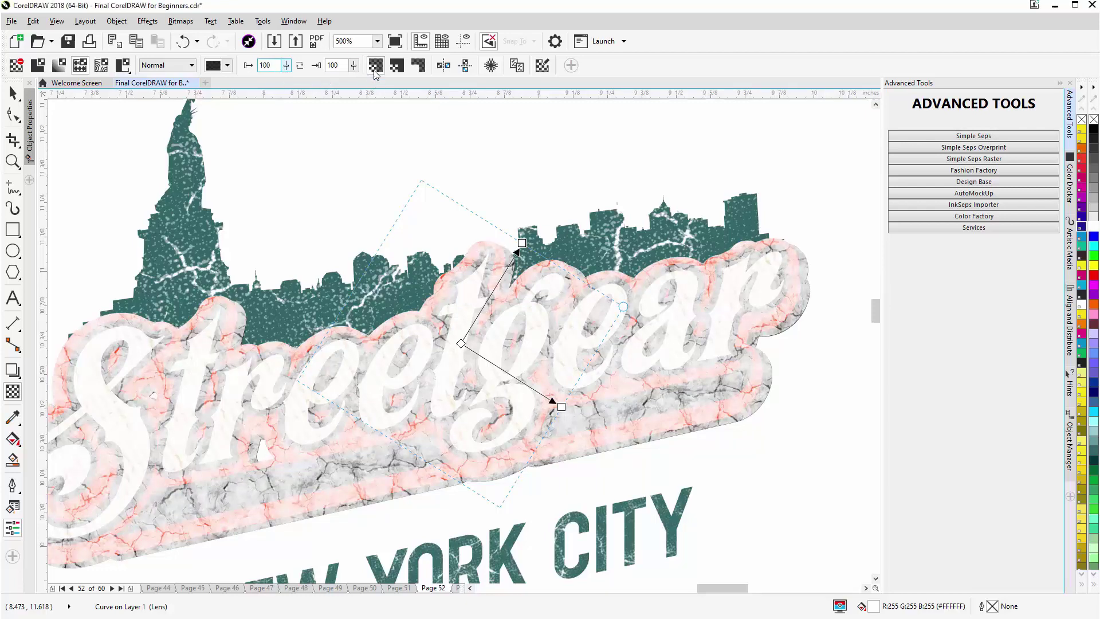
pyautogui.click(351, 68)
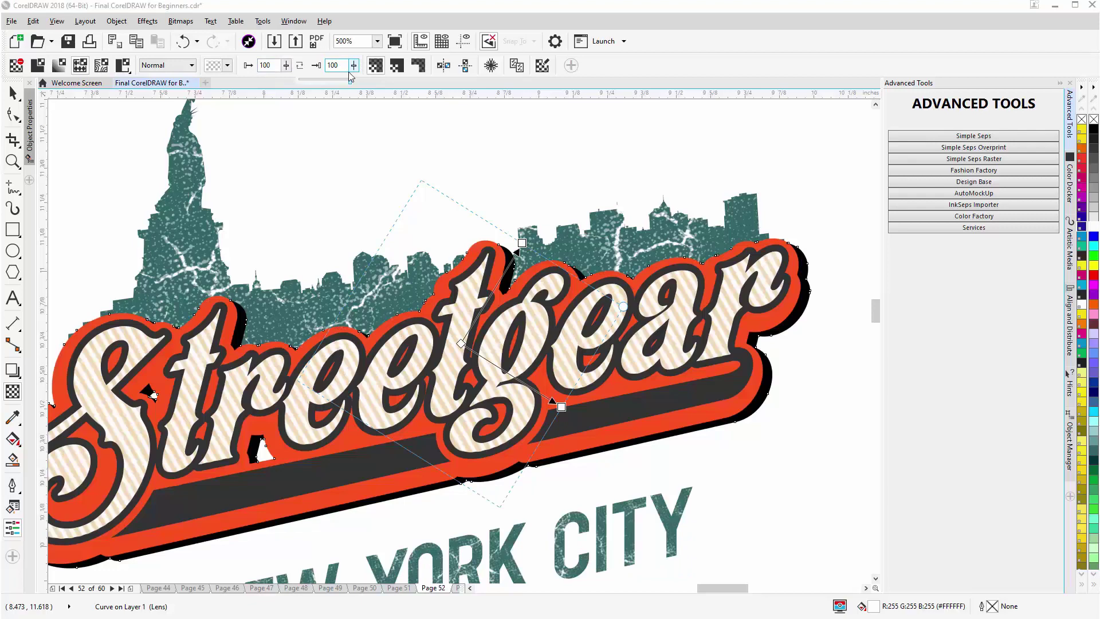
pyautogui.moveTo(350, 78); pyautogui.dragTo(270, 83)
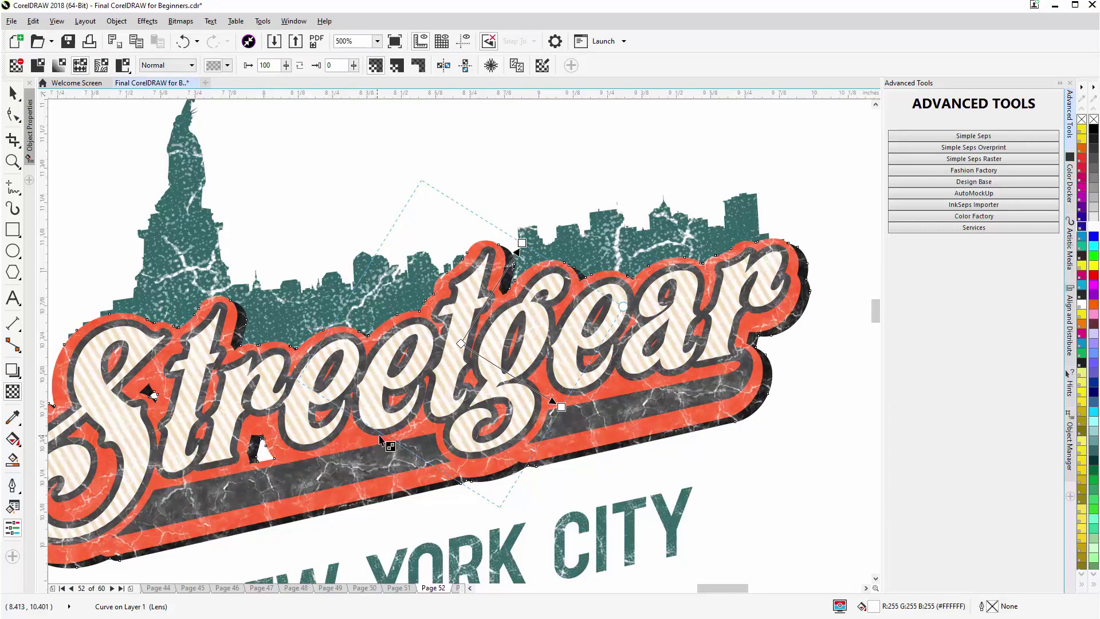
# Shrink the skyline's crack pattern, then scale and rotate the NEW YORK CITY text's crack pattern
pyautogui.click(186, 174)
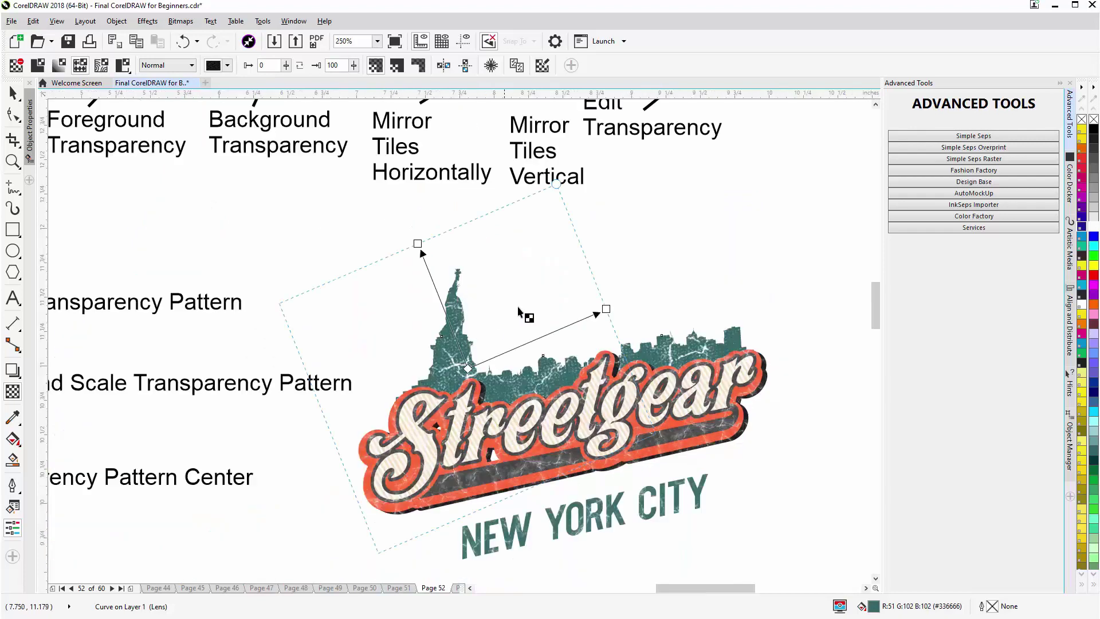
pyautogui.moveTo(540, 219); pyautogui.dragTo(545, 312)
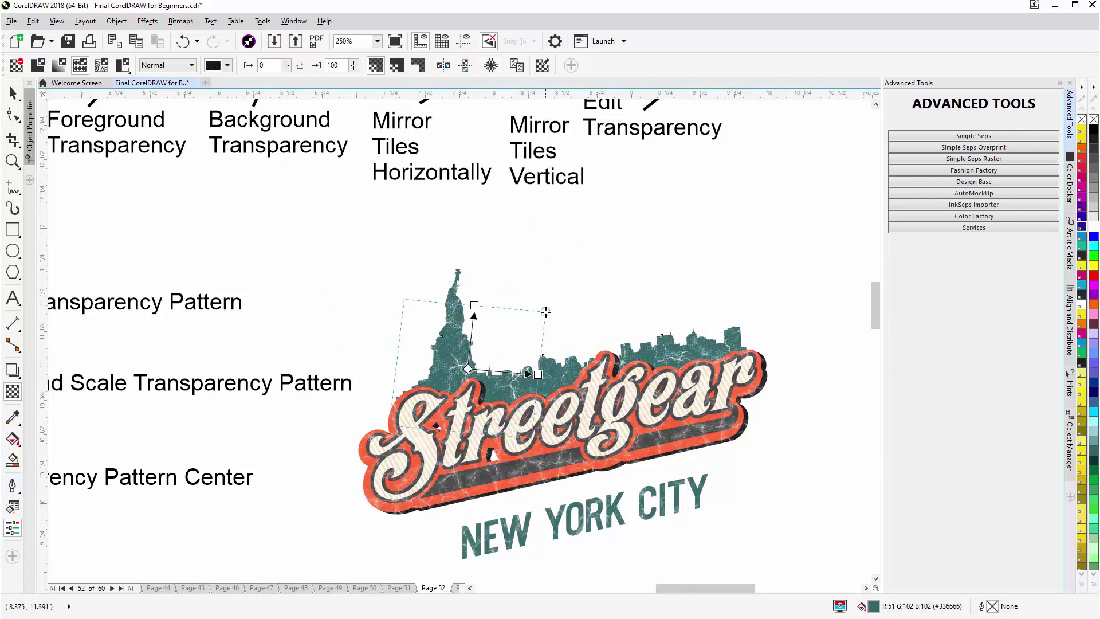
pyautogui.moveTo(468, 370); pyautogui.dragTo(649, 492)
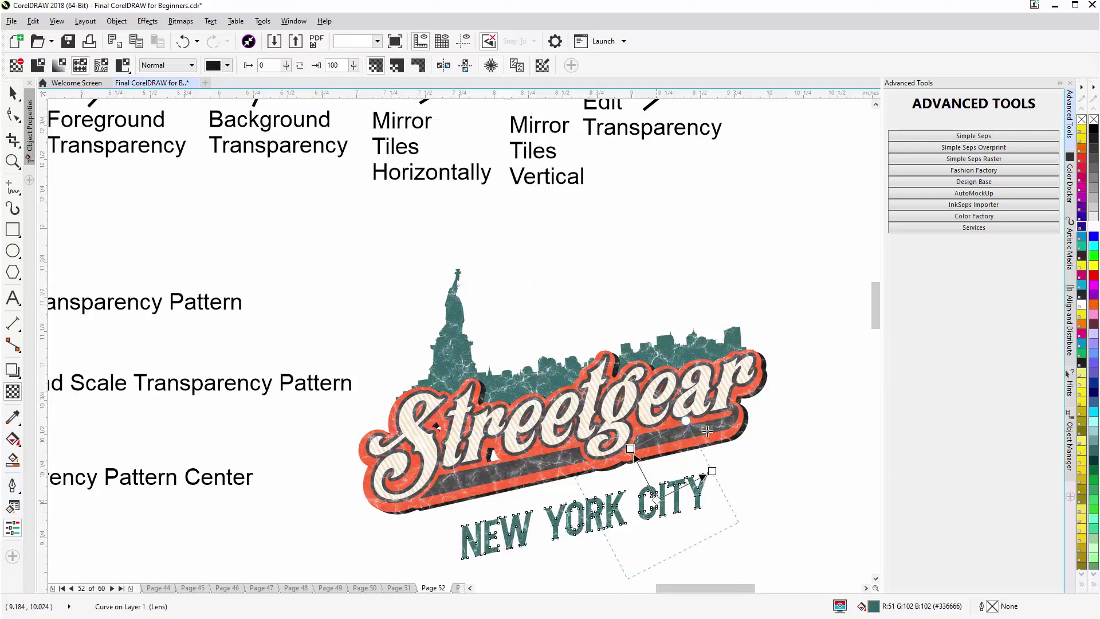
pyautogui.moveTo(630, 448); pyautogui.dragTo(633, 473)
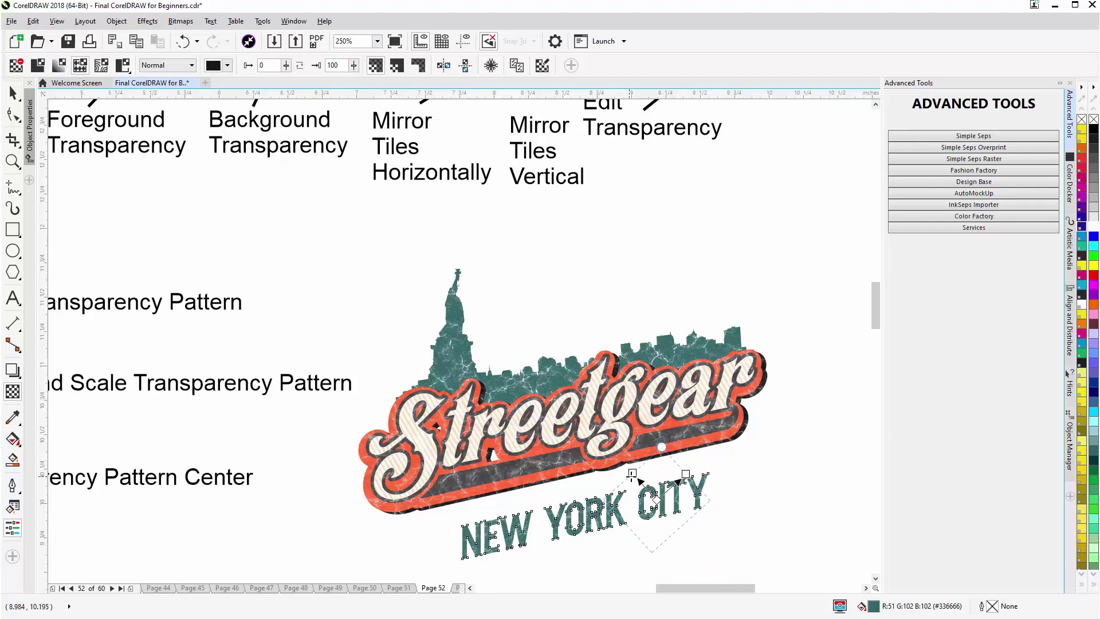
pyautogui.moveTo(633, 474); pyautogui.dragTo(615, 455)
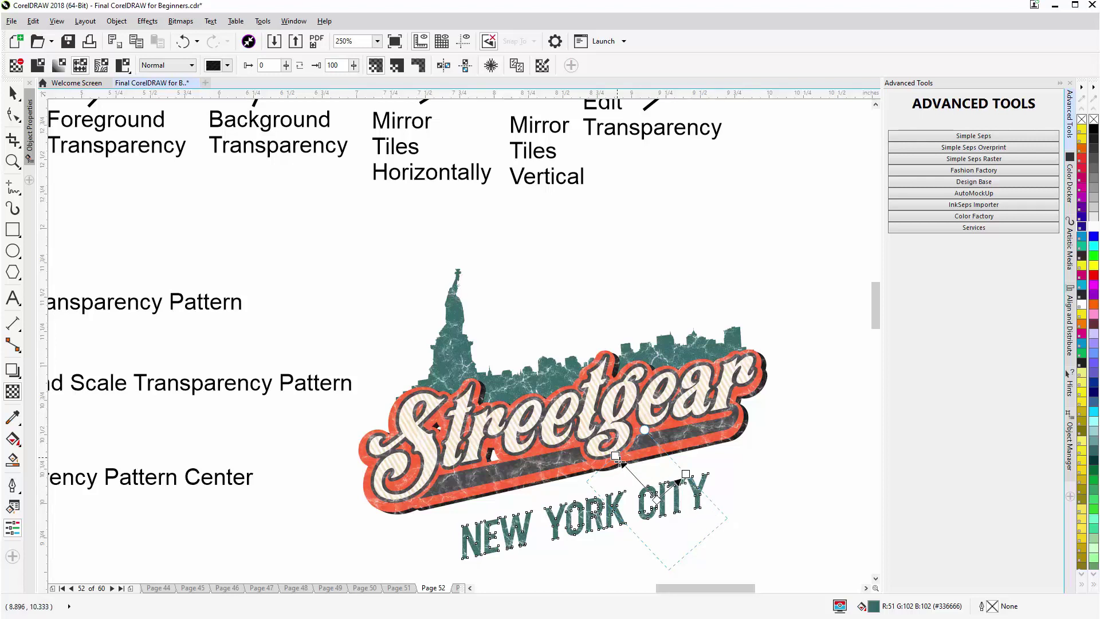
pyautogui.moveTo(617, 457); pyautogui.dragTo(635, 466)
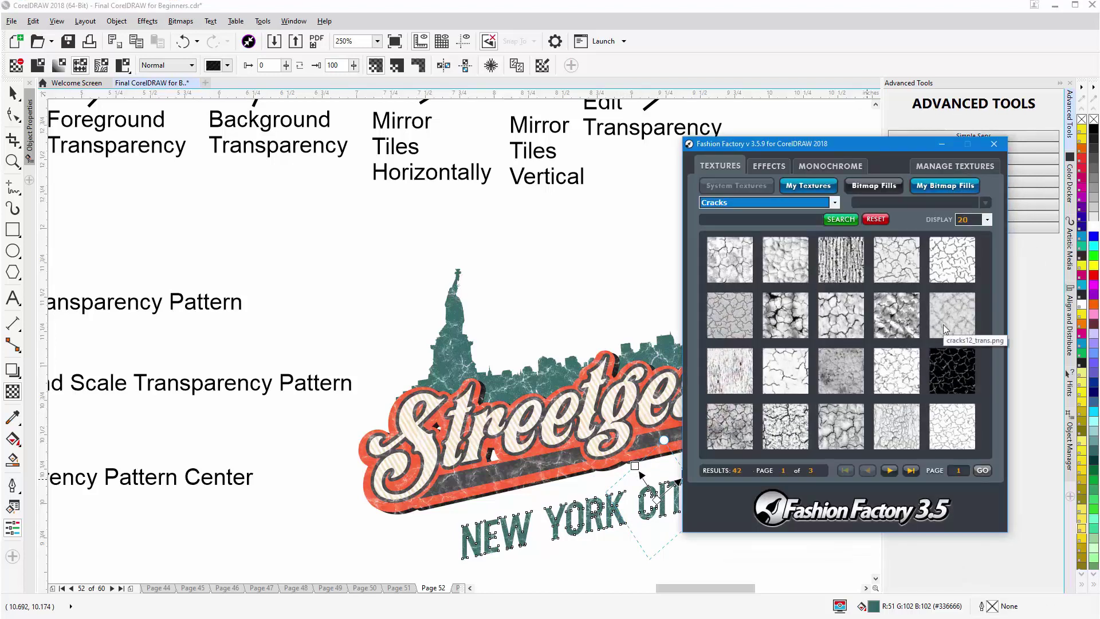
pyautogui.click(942, 144)
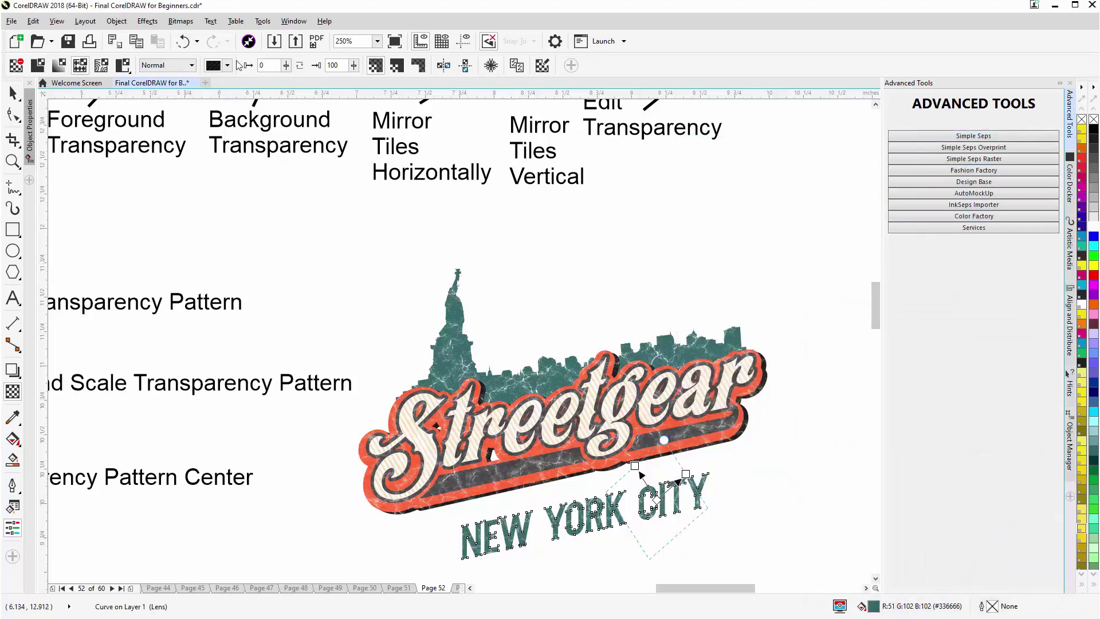
pyautogui.click(227, 66)
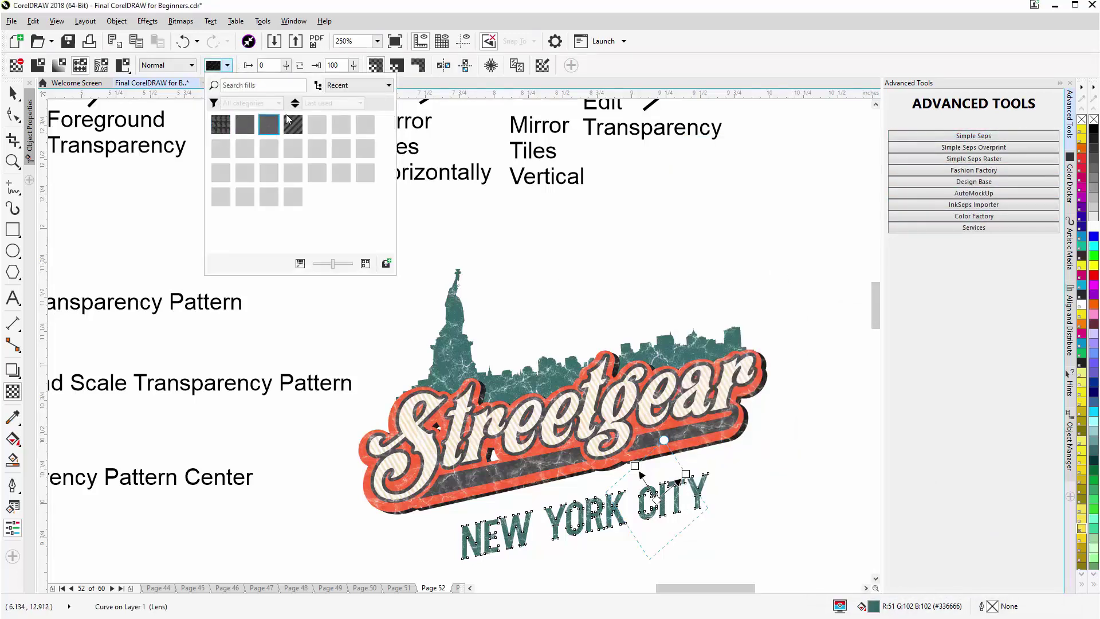
pyautogui.click(698, 250)
pyautogui.scroll(-3, 387, 391)
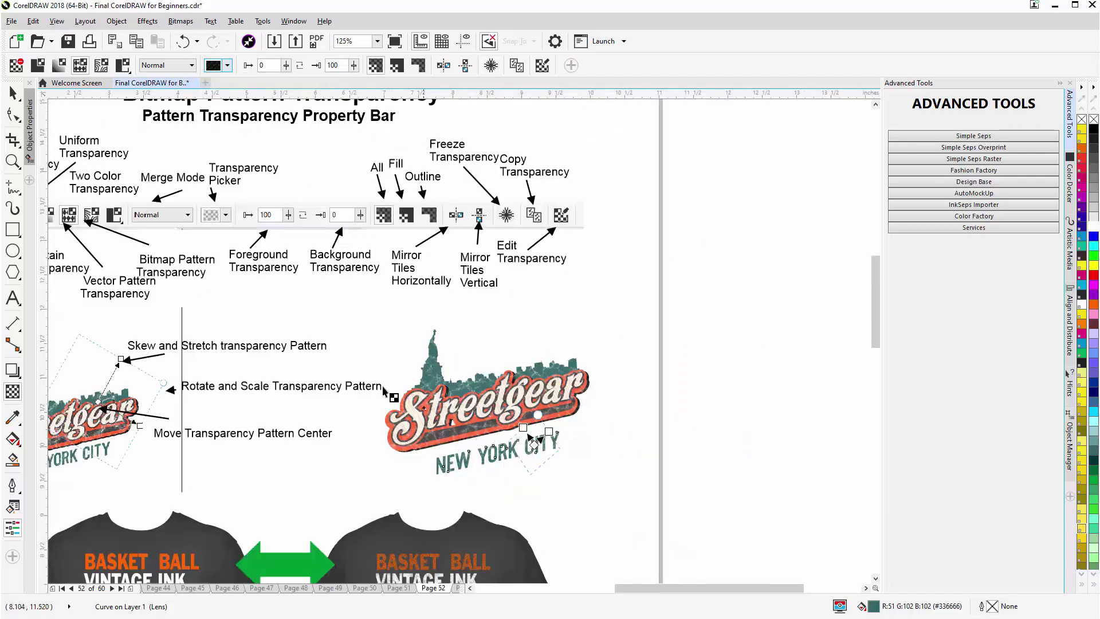
pyautogui.scroll(-2, 412, 387)
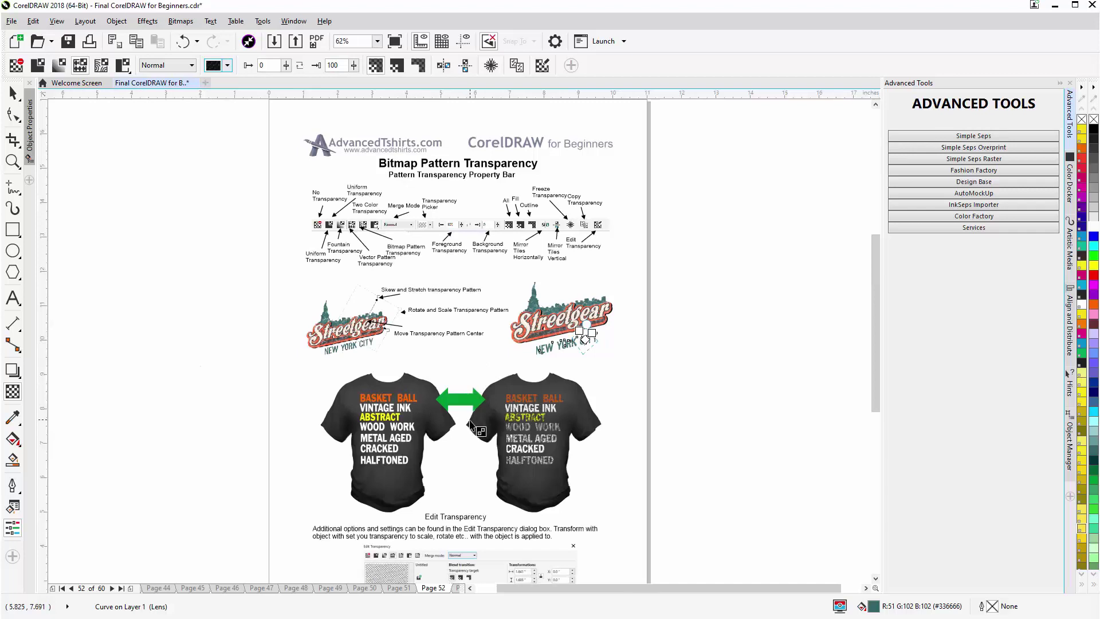
pyautogui.scroll(2, 471, 434)
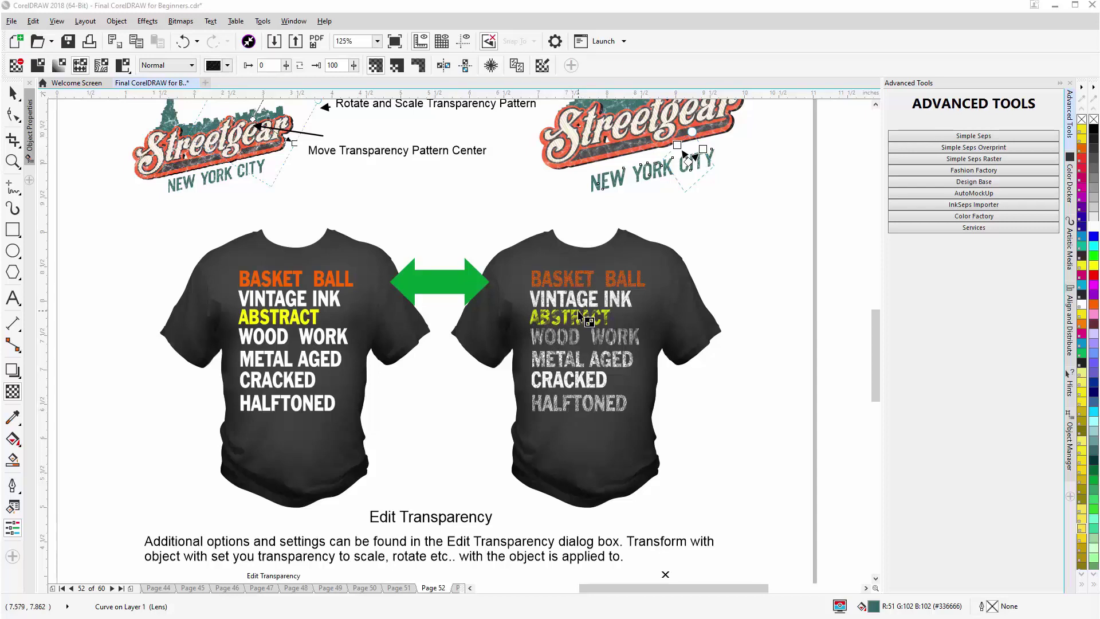
pyautogui.scroll(3, 579, 316)
pyautogui.scroll(-3, 578, 316)
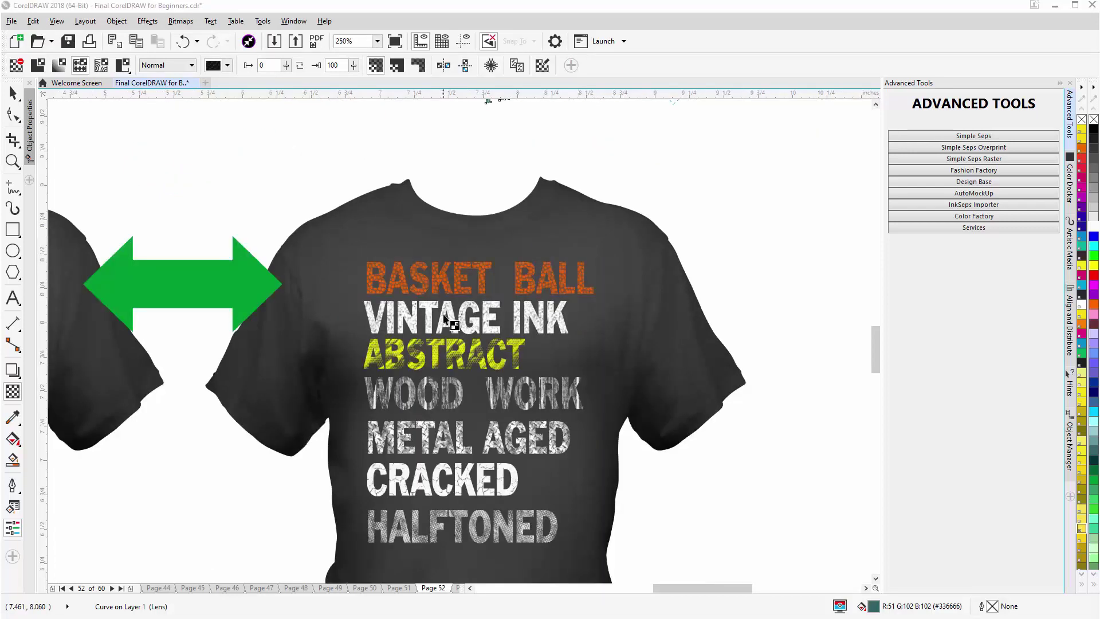
pyautogui.scroll(6, 449, 324)
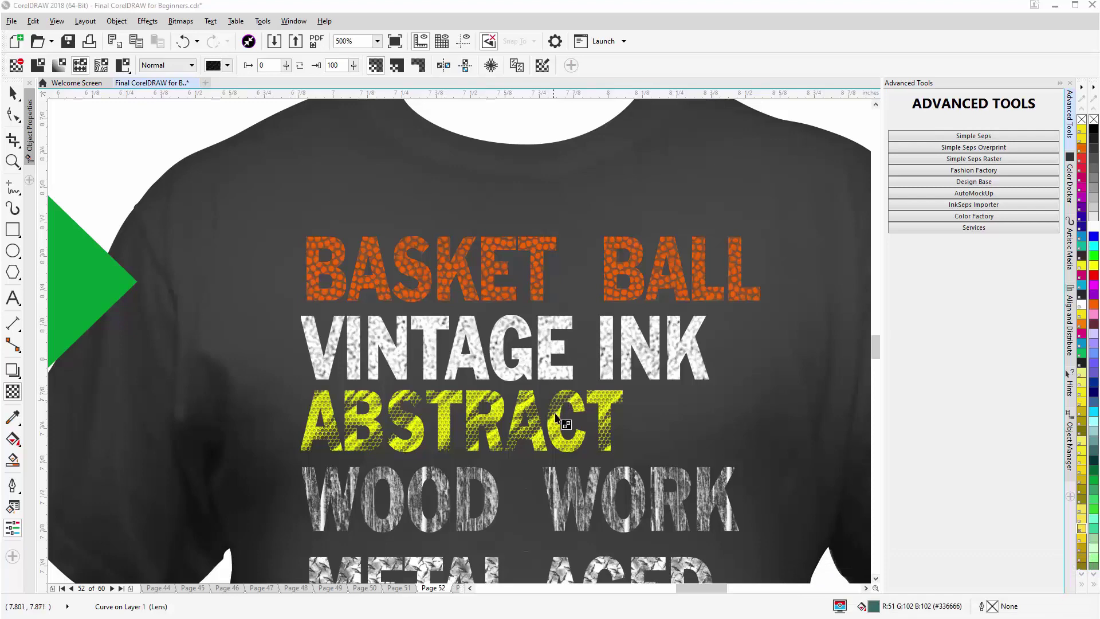
pyautogui.scroll(-4, 570, 458)
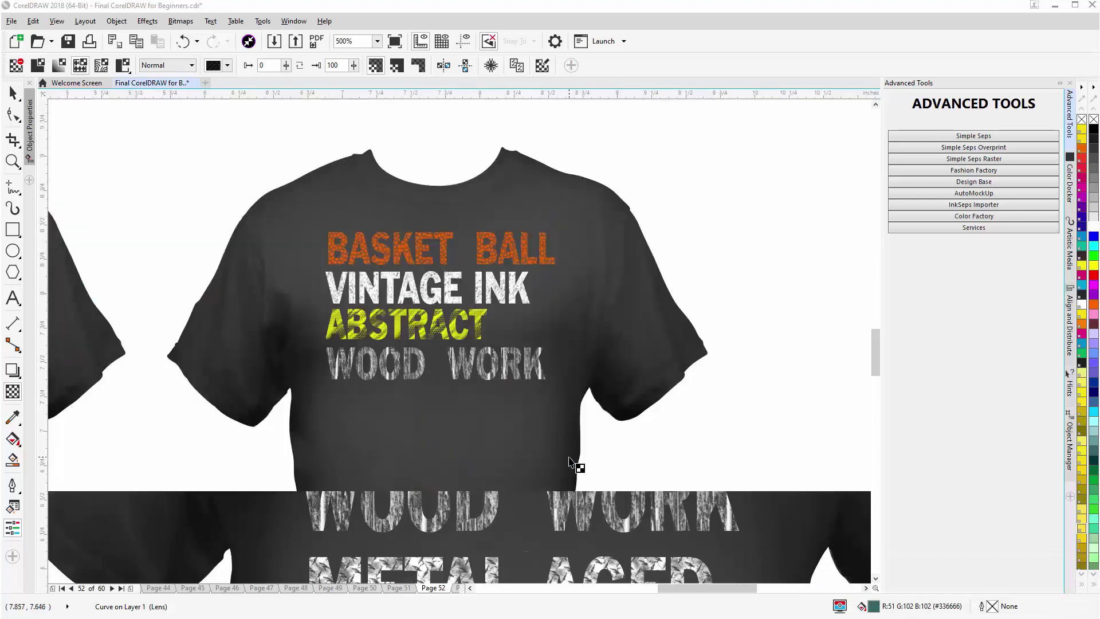
pyautogui.scroll(4, 387, 364)
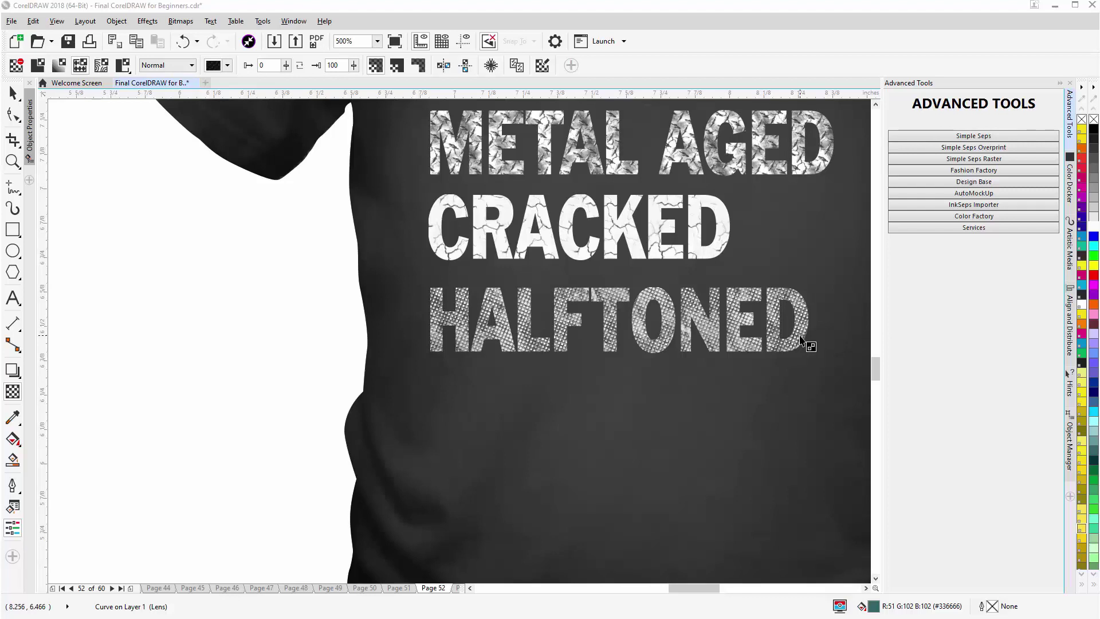
# Rotate and enlarge the HALFTONED word's pattern transparency, then shift it over the text
pyautogui.click(607, 300)
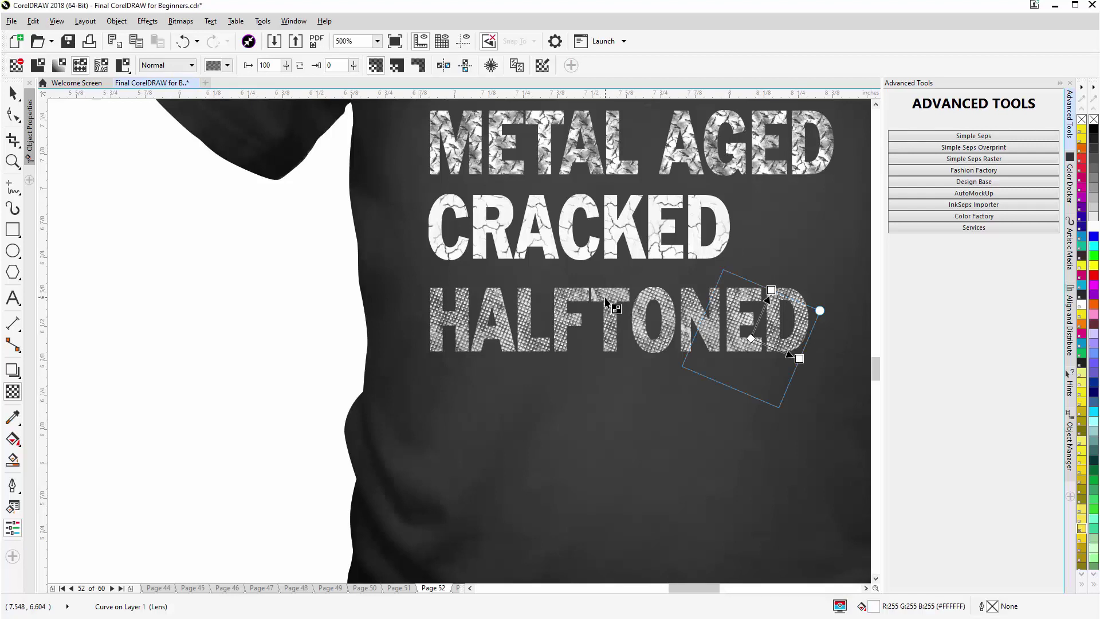
pyautogui.moveTo(820, 310); pyautogui.dragTo(853, 316)
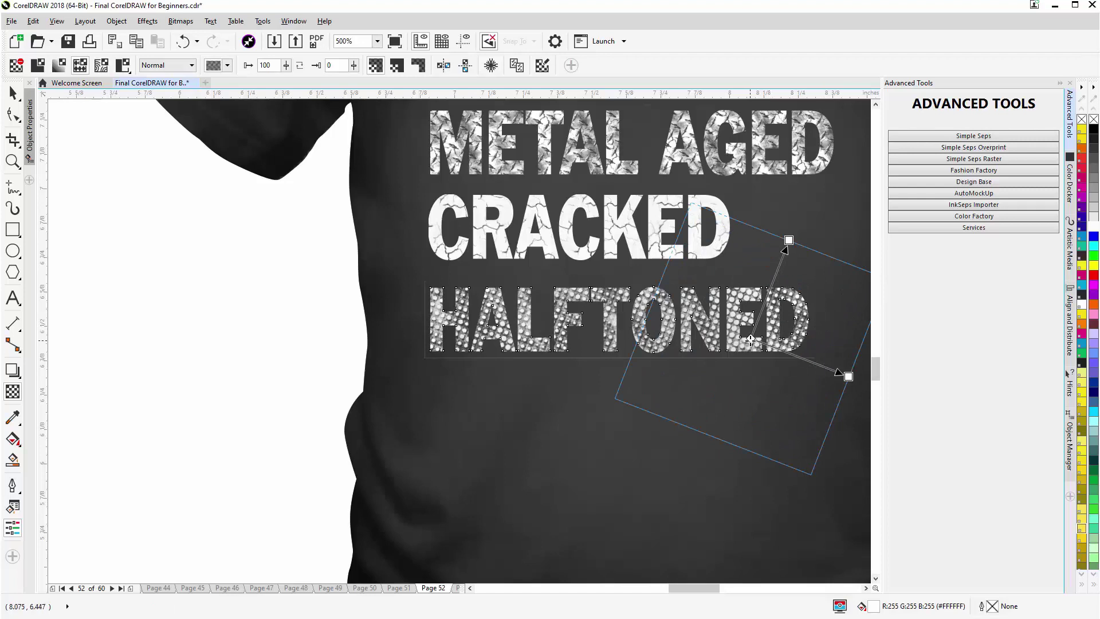
pyautogui.moveTo(751, 339); pyautogui.dragTo(628, 321)
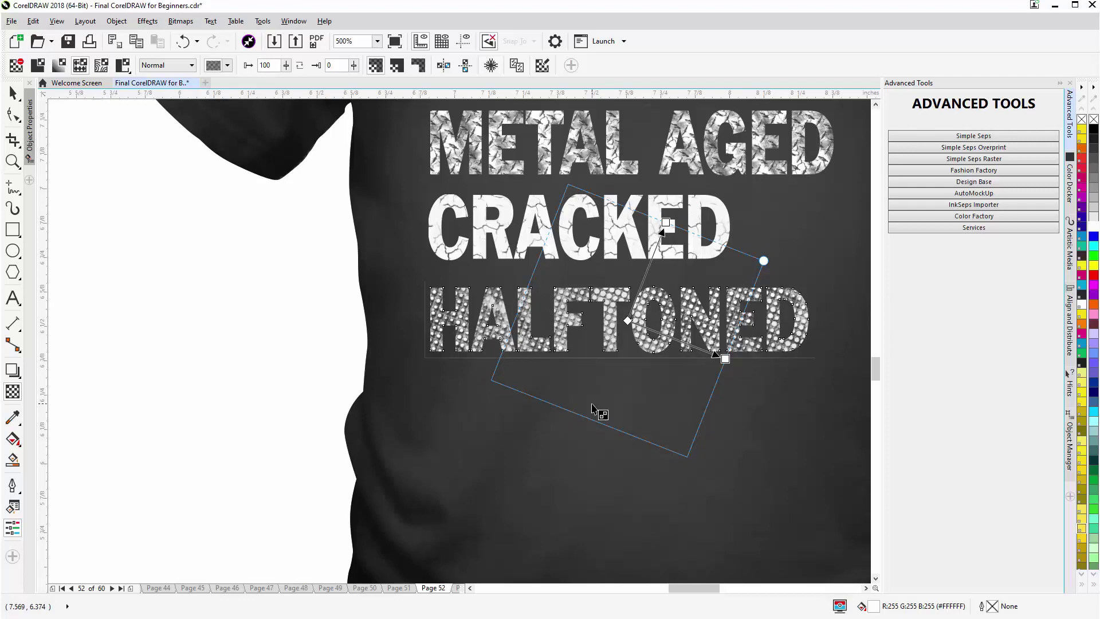
pyautogui.scroll(-4, 592, 409)
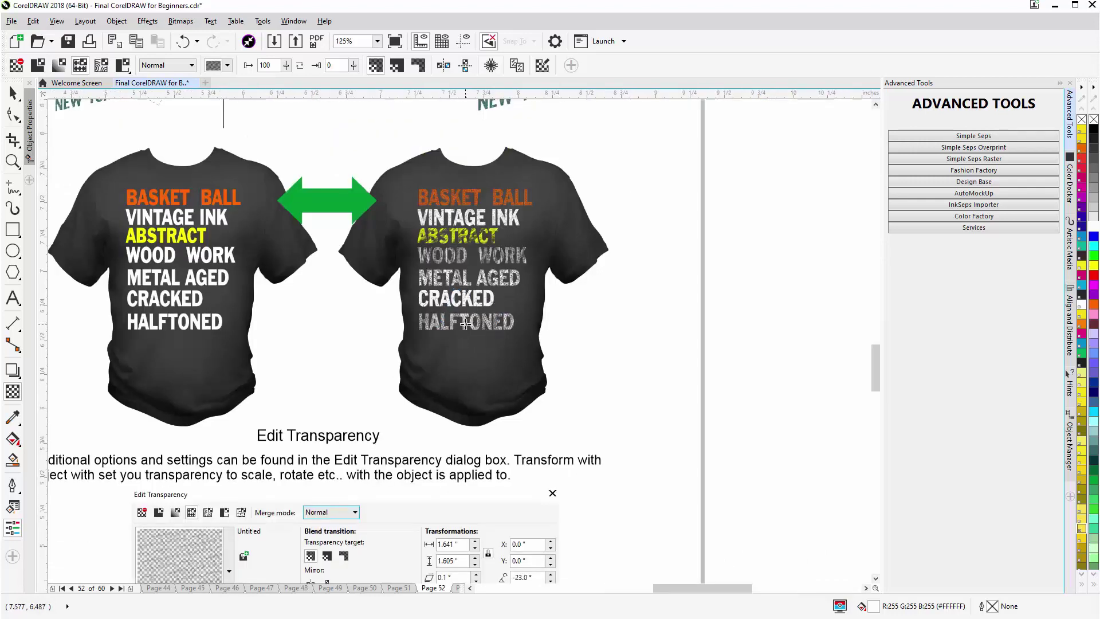
pyautogui.scroll(2, 466, 329)
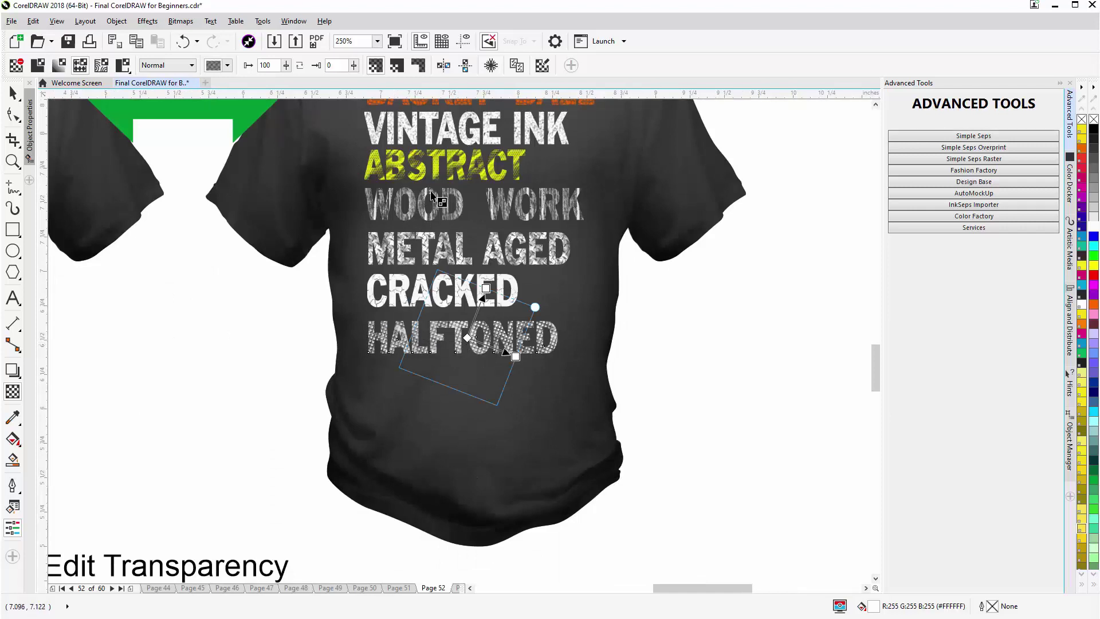
pyautogui.click(548, 65)
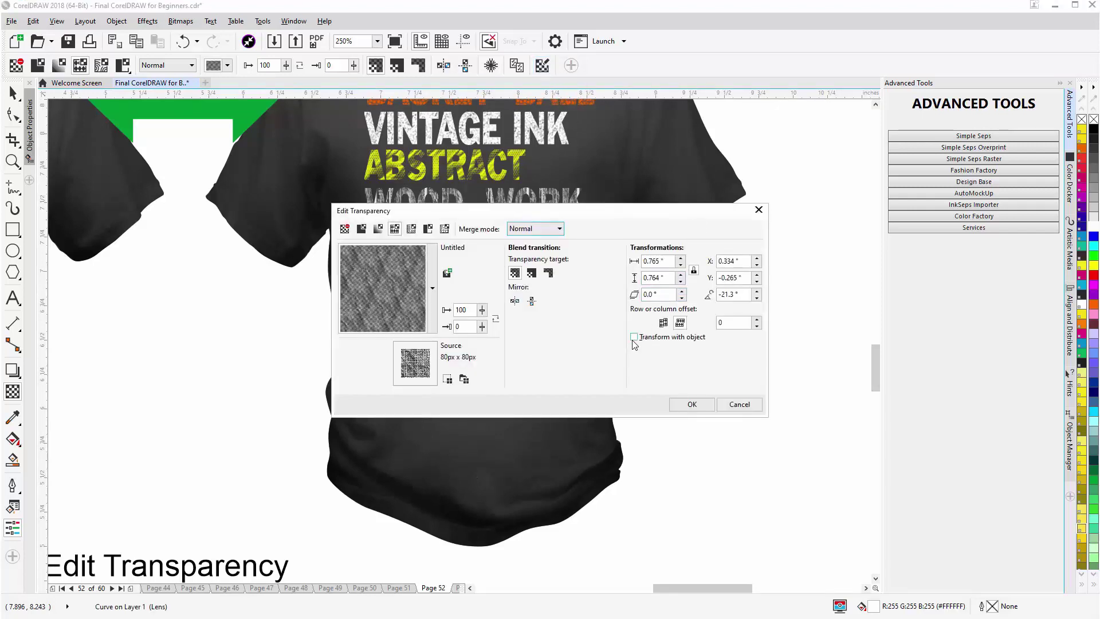
pyautogui.click(692, 405)
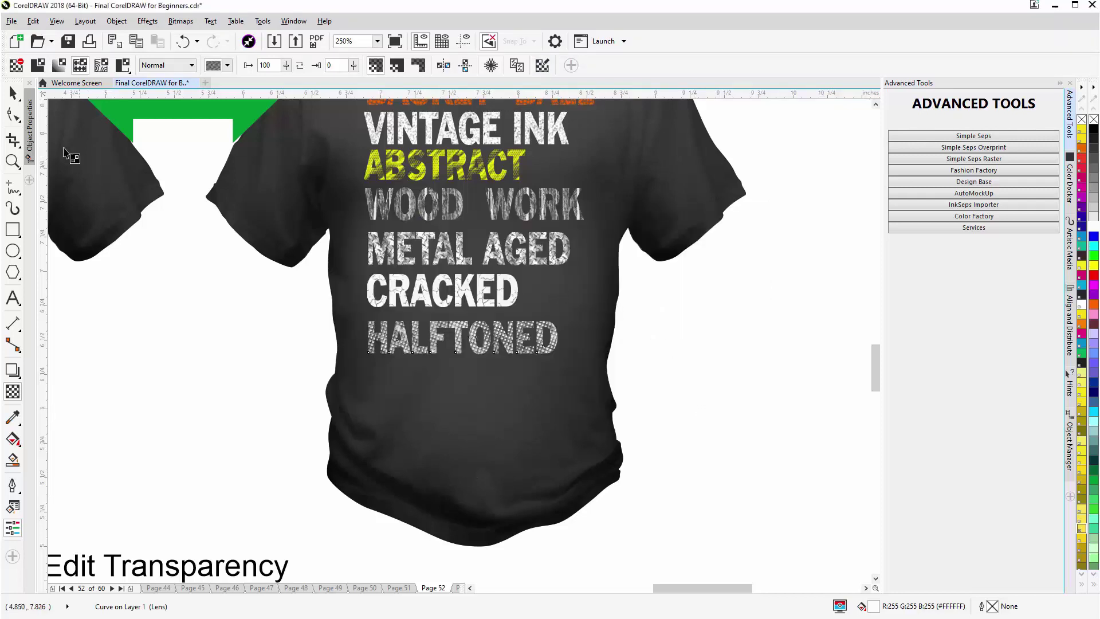
pyautogui.click(10, 94)
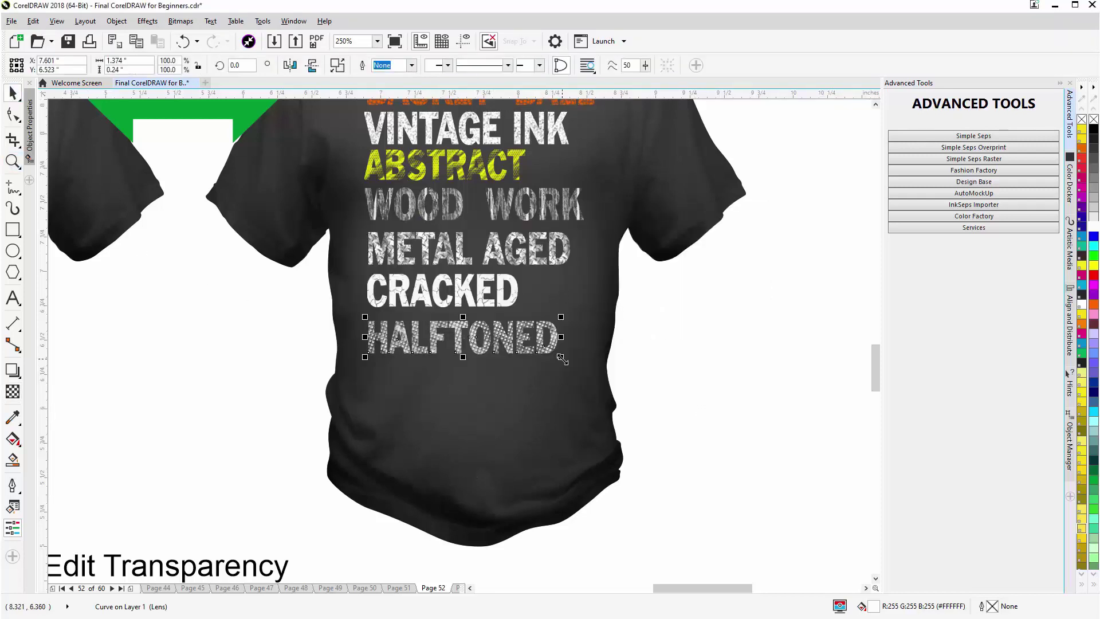
pyautogui.moveTo(560, 363); pyautogui.dragTo(824, 493)
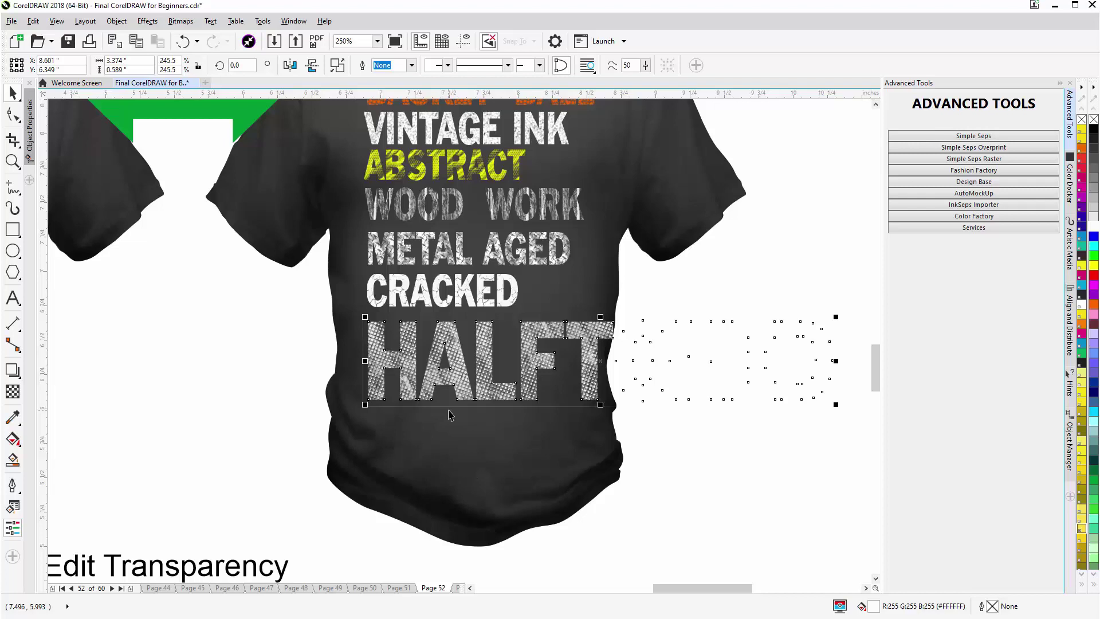
pyautogui.hotkey('ctrl', 'z')
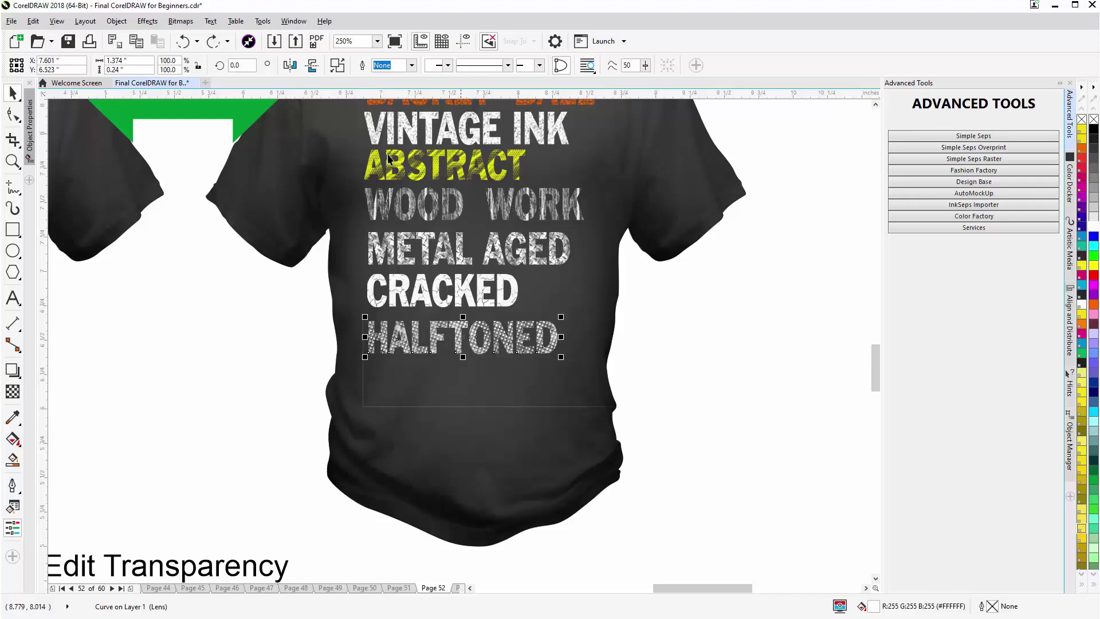
# Enable Transform with object on the HALFTONED text's pattern transparency, then return to the Pick tool
pyautogui.click(13, 392)
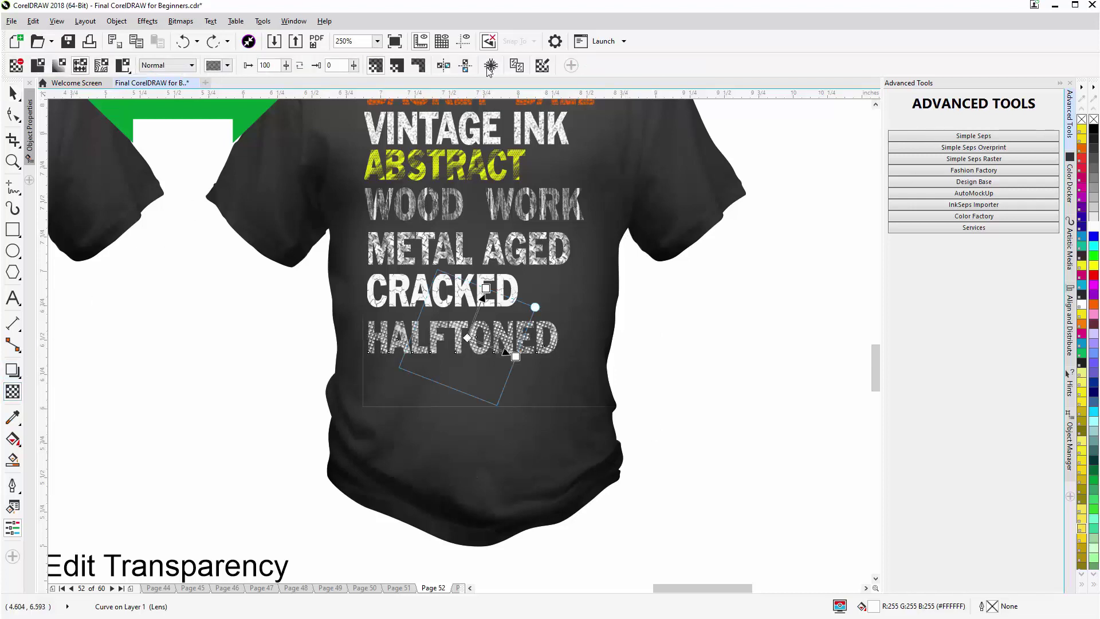
pyautogui.click(542, 66)
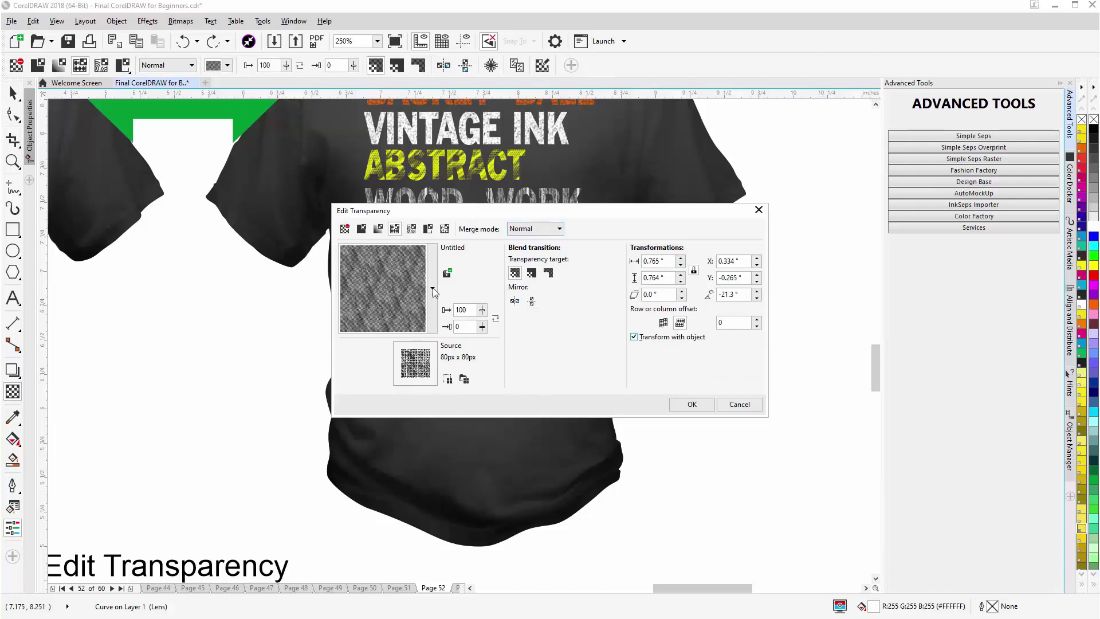
pyautogui.click(692, 405)
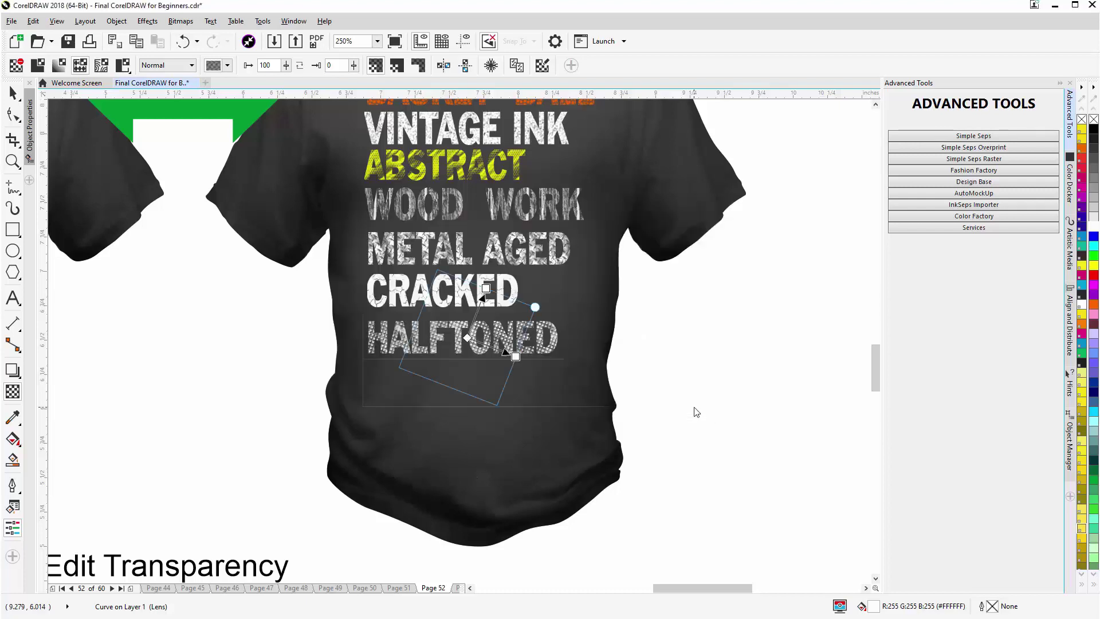
pyautogui.press('space')
pyautogui.moveTo(561, 356); pyautogui.dragTo(829, 474)
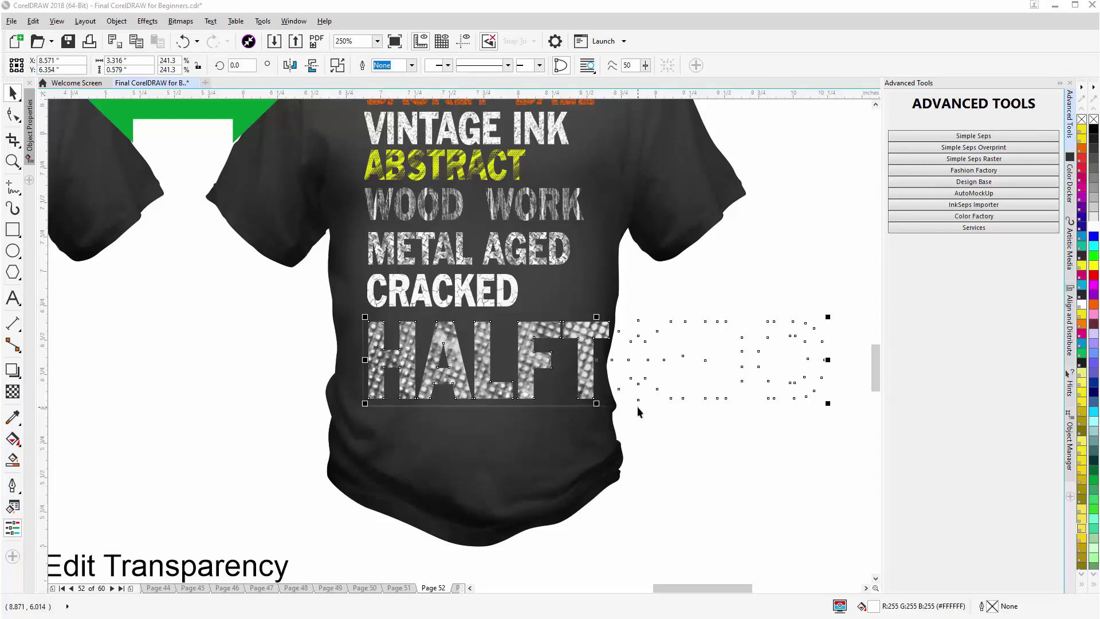
pyautogui.hotkey('ctrl', 'z')
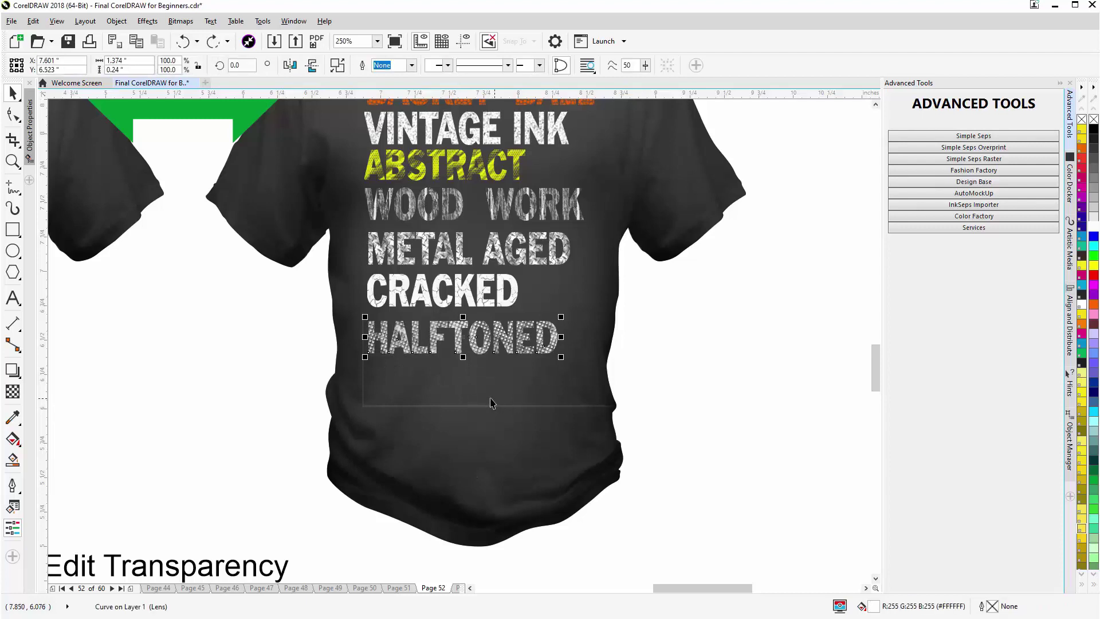
pyautogui.scroll(-1, 490, 403)
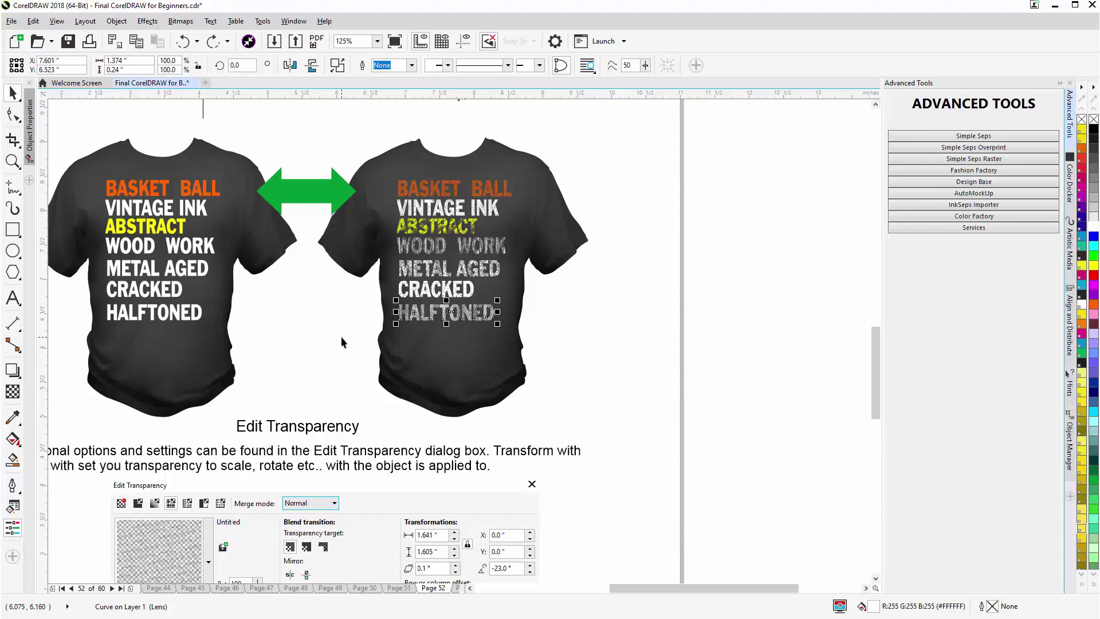
pyautogui.scroll(-2, 341, 338)
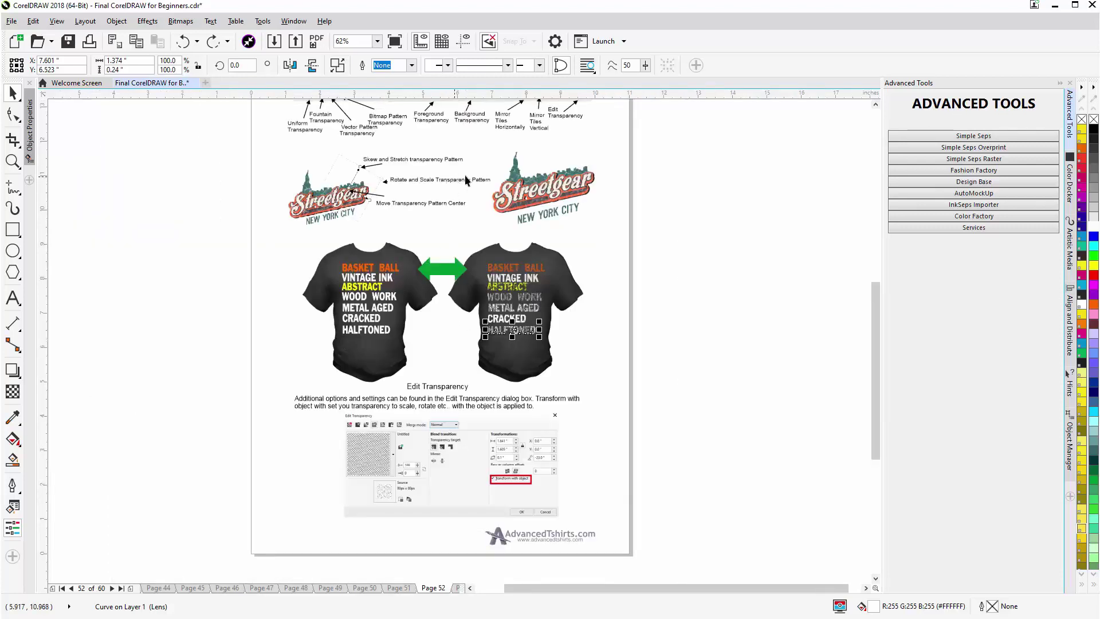
pyautogui.moveTo(878, 309); pyautogui.dragTo(875, 242)
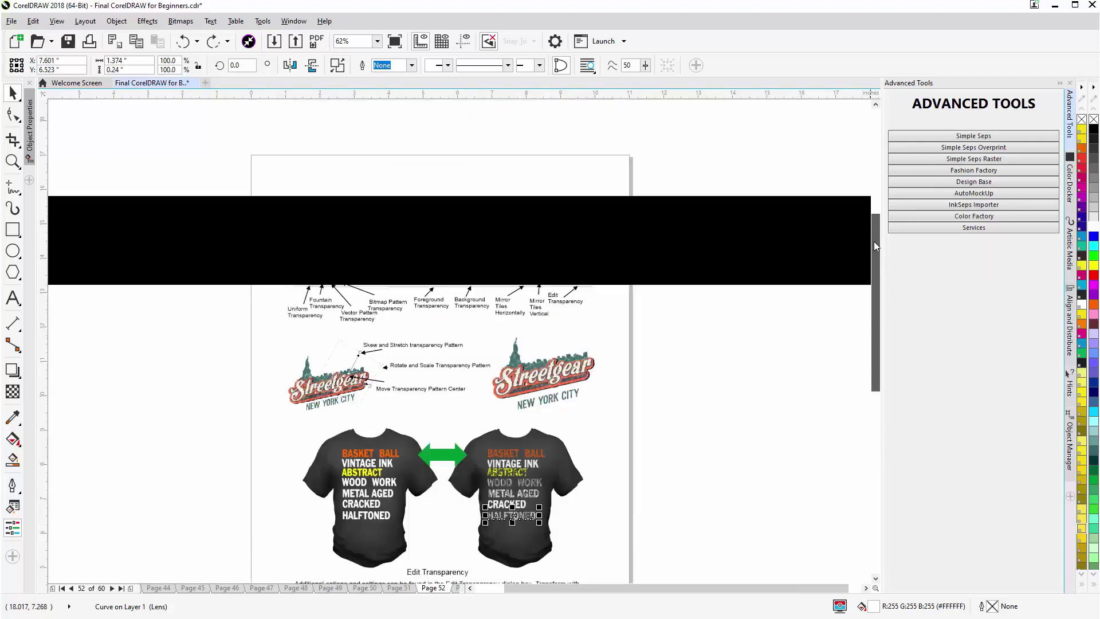